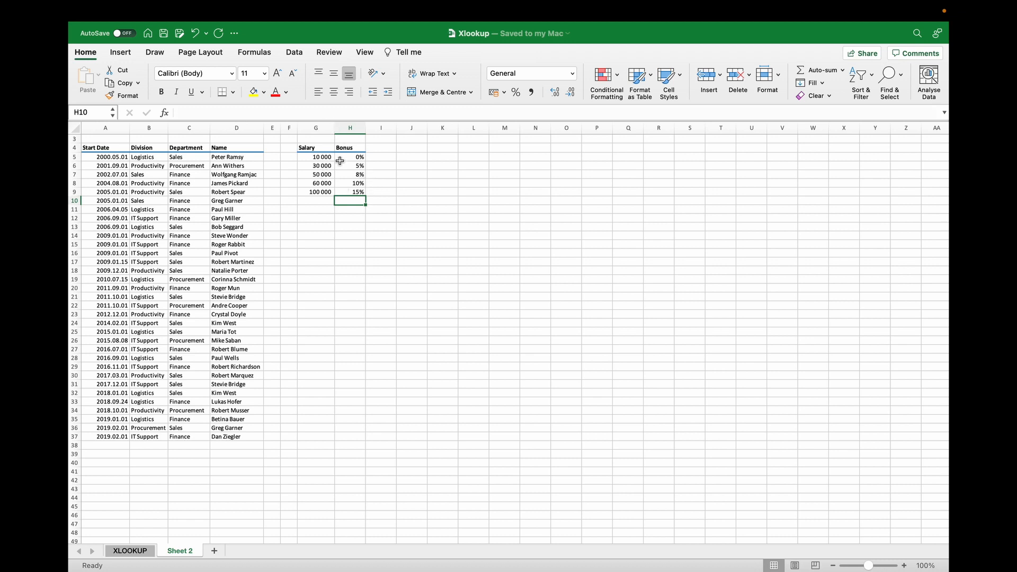
Step: On the XLOOKUP sheet, start an XLOOKUP formula in Division cell C5 with A5 as the lookup value
click(127, 552)
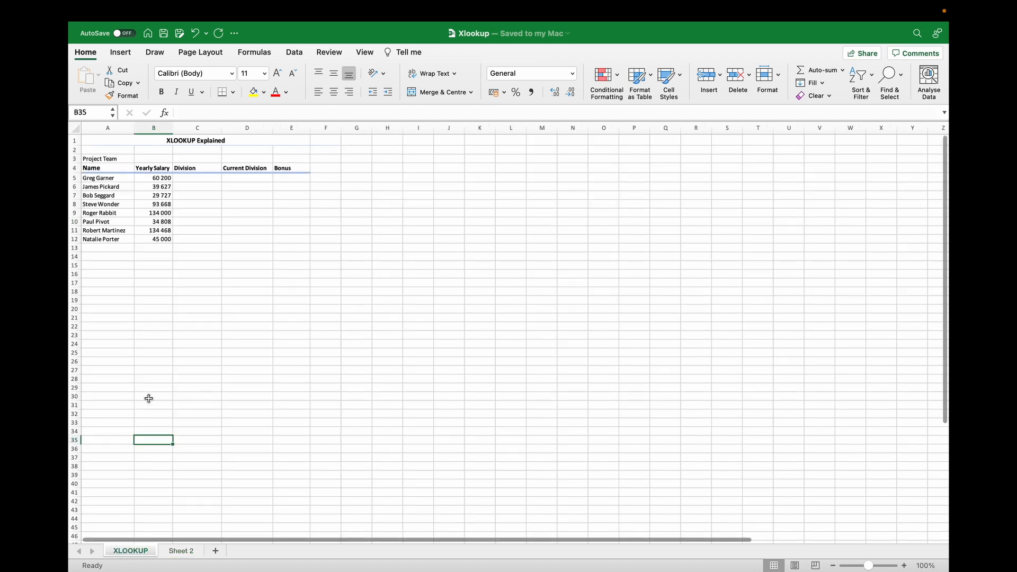
click(195, 180)
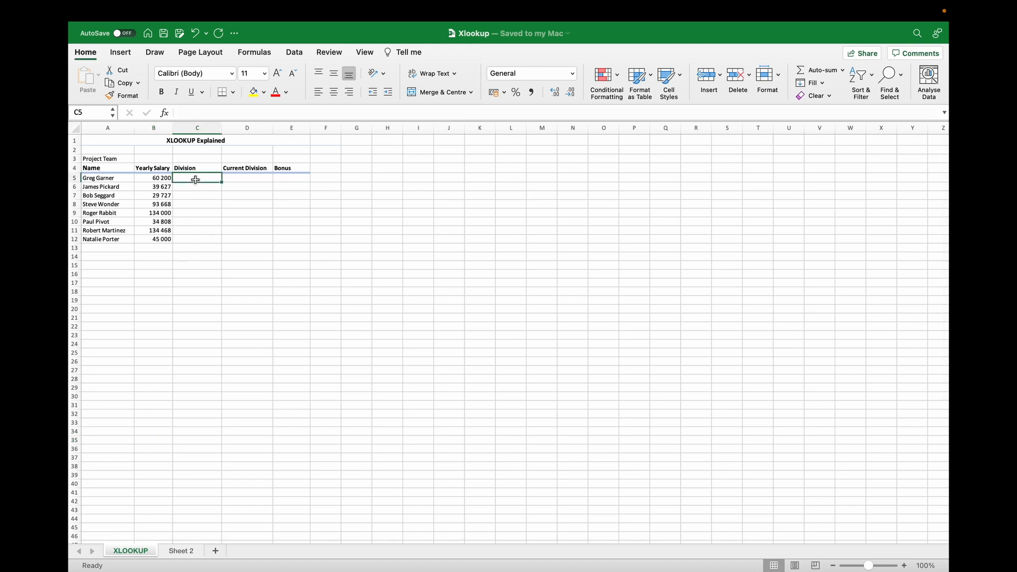
text(=XLOOK)
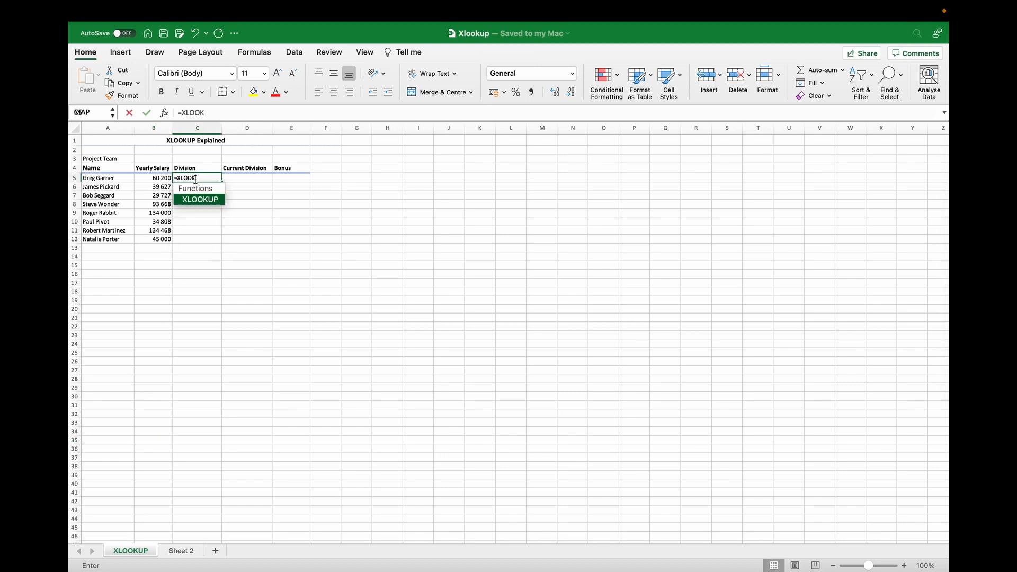
text(UP()
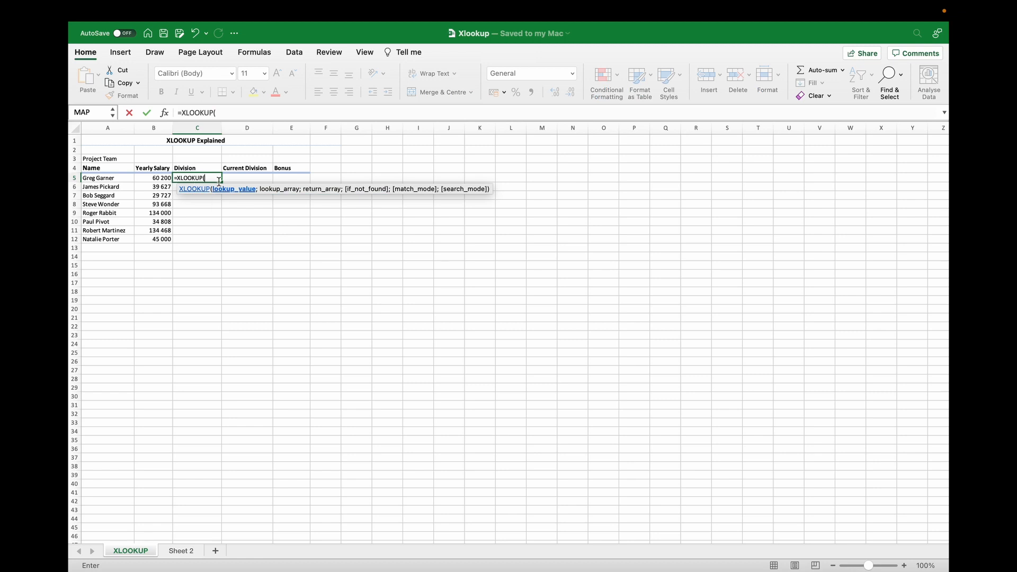
click(98, 176)
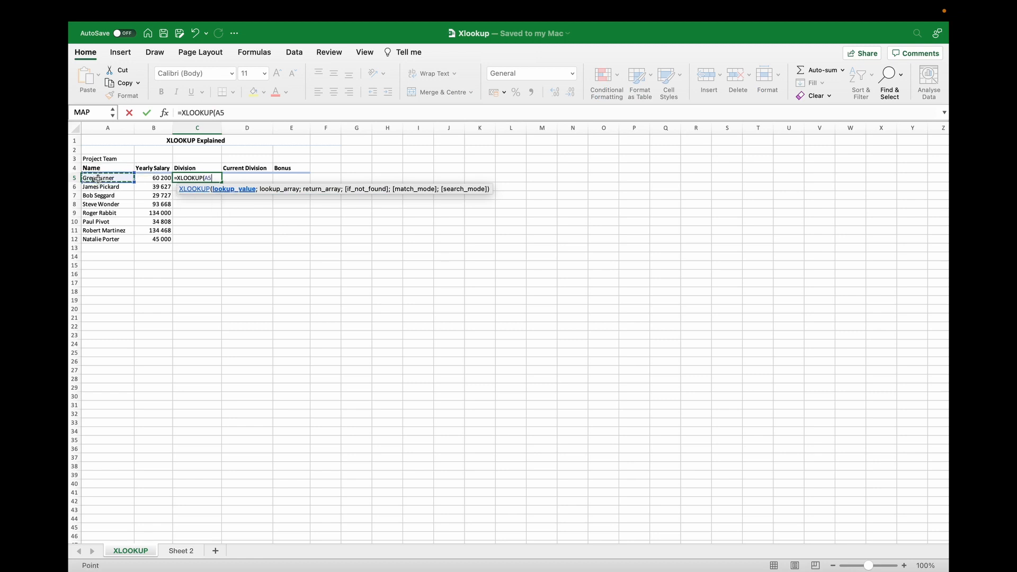
text(;)
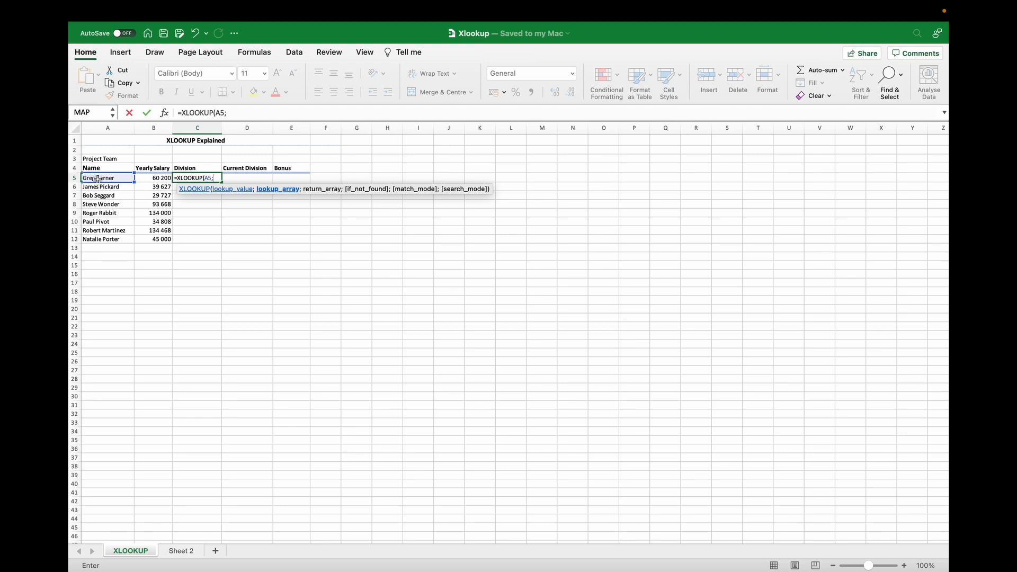
Step: Set the lookup array to the Name column on Sheet 2 as the absolute range $D$5:$D$37
click(182, 551)
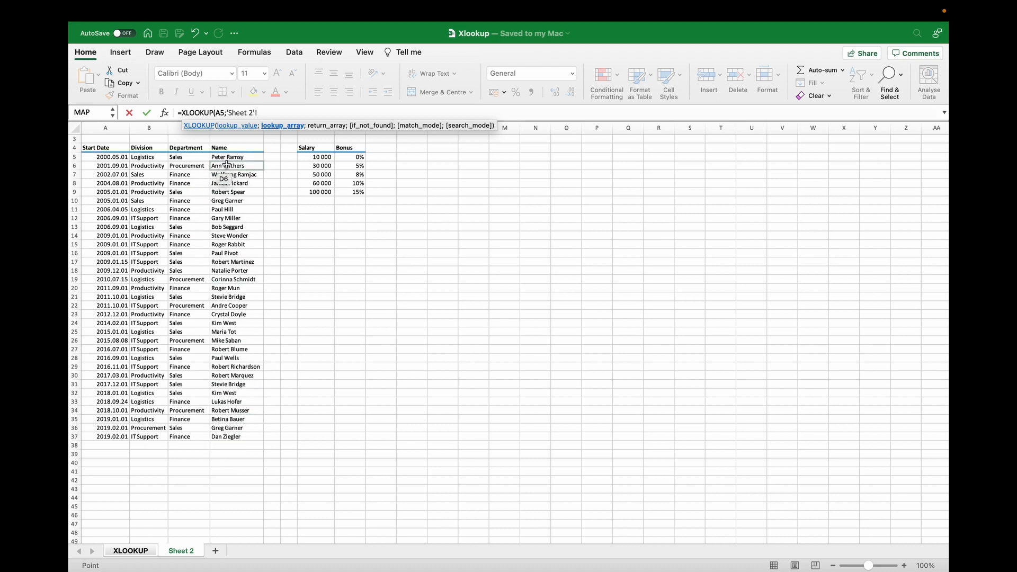
drag(225, 158, 214, 432)
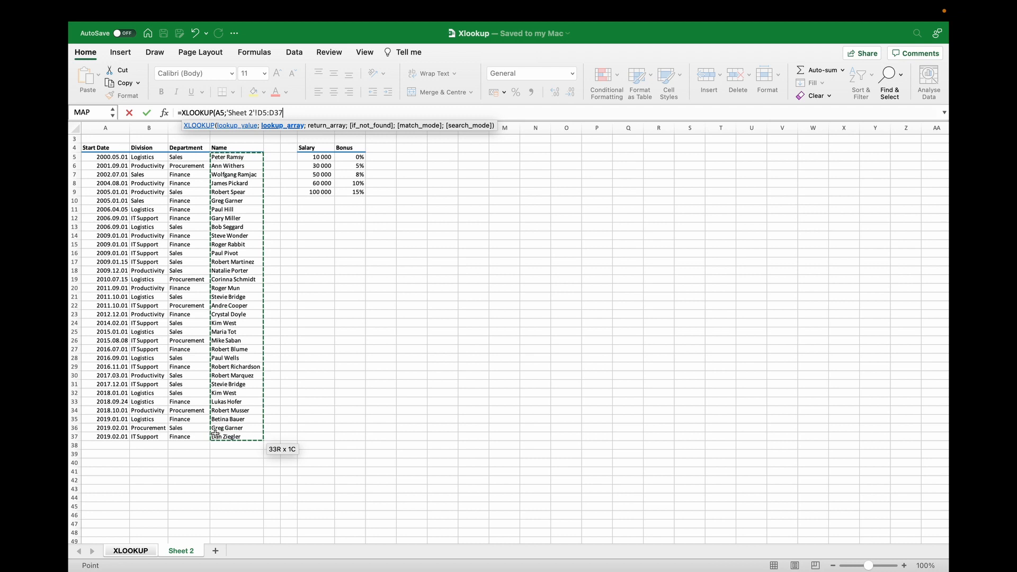
key(F4)
text(;)
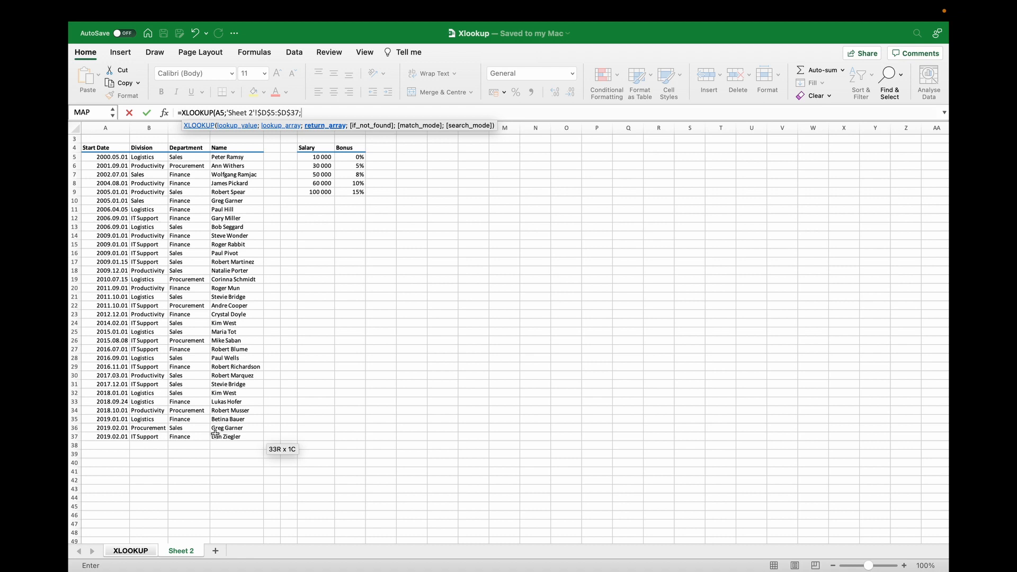
Step: Set the return array to the Division column on Sheet 2, $B$5:$B$37, and complete the formula
click(236, 416)
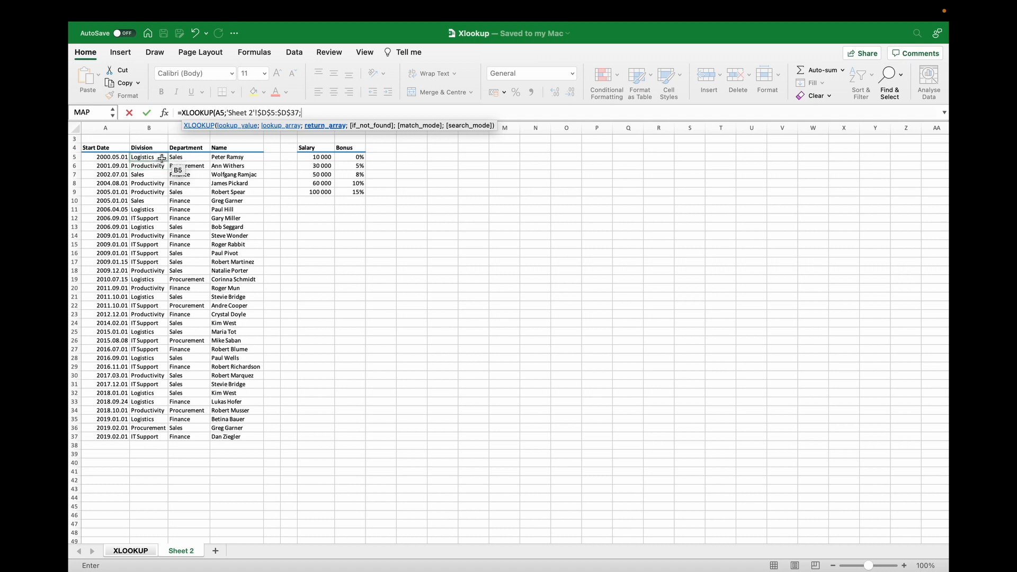
drag(162, 158, 159, 436)
key(F4)
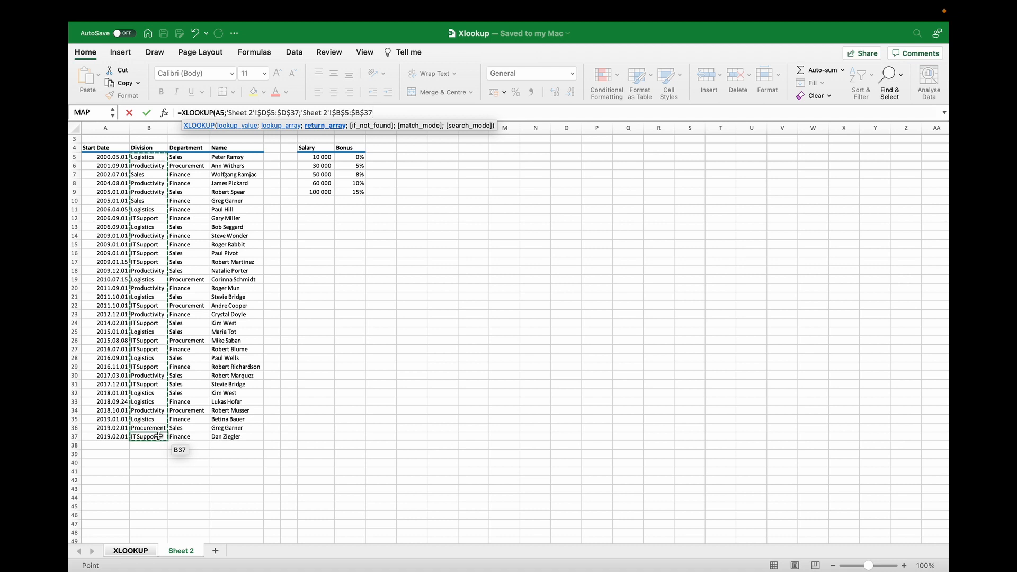
text())
key(Return)
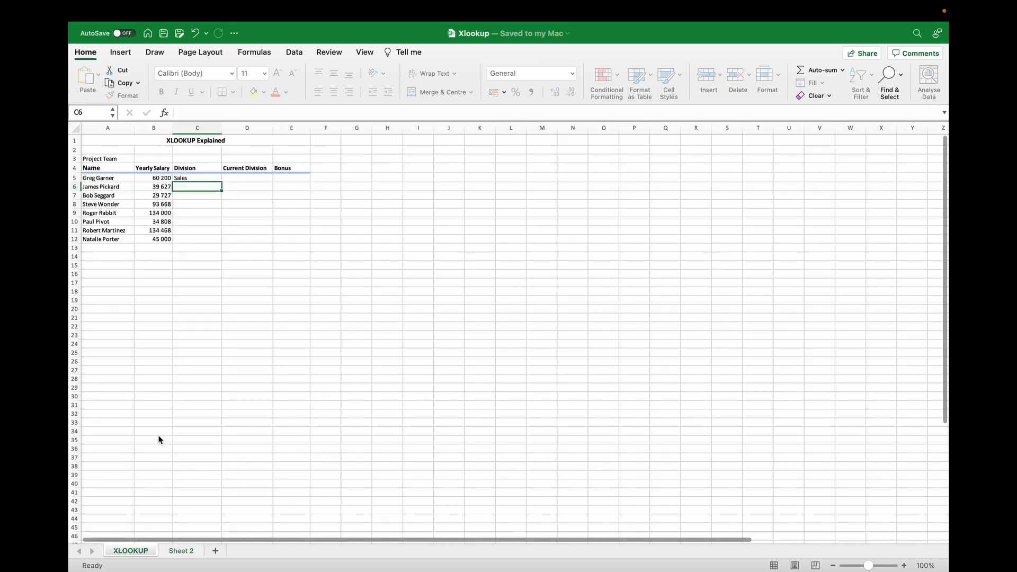
Step: Fill the Division formula from C5 down through C12
click(220, 180)
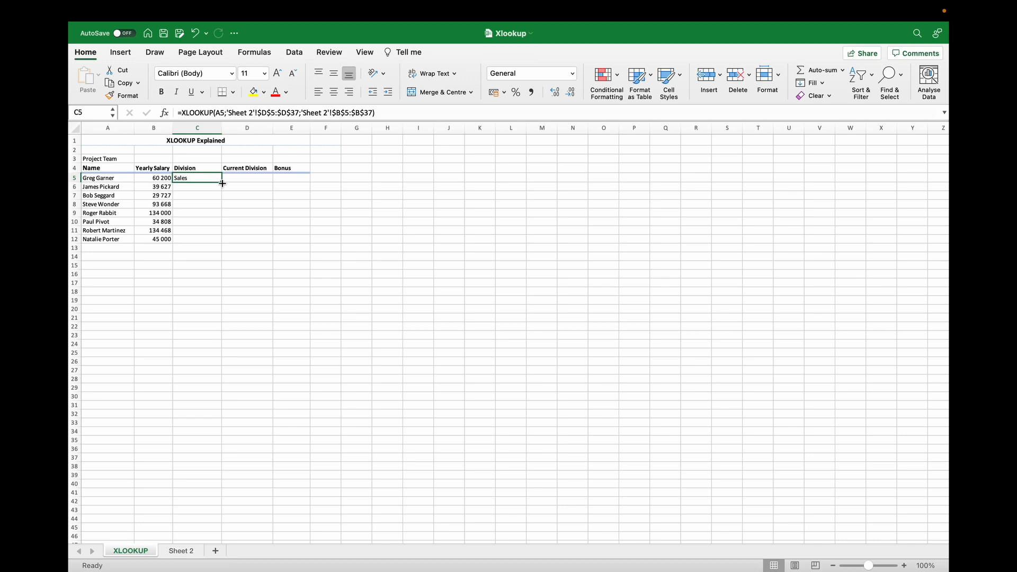
double_click(222, 182)
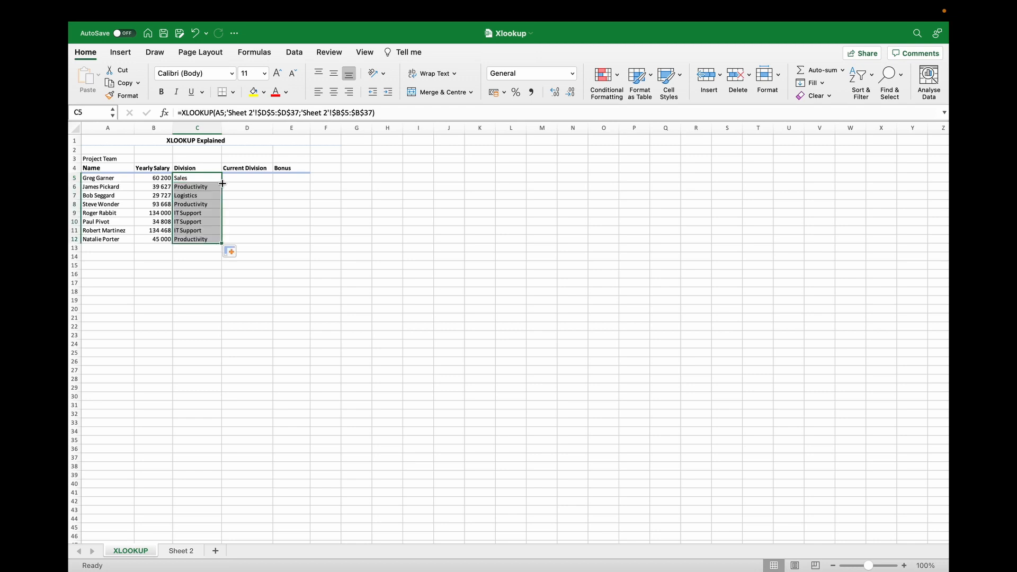
click(188, 186)
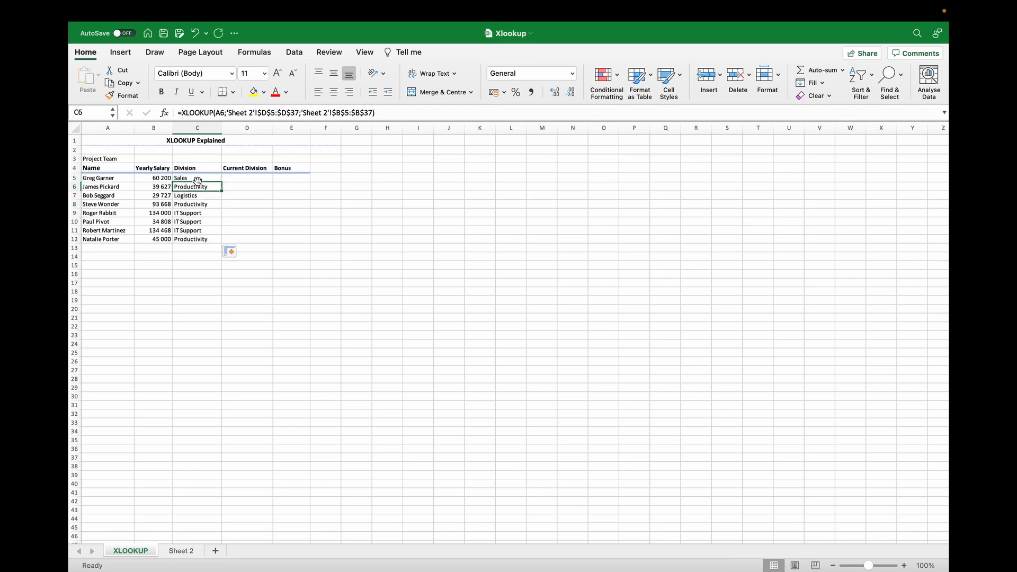
Step: Compare the first team member's row with that person's two division entries on Sheet 2, in rows 10 and 36
drag(104, 178, 213, 186)
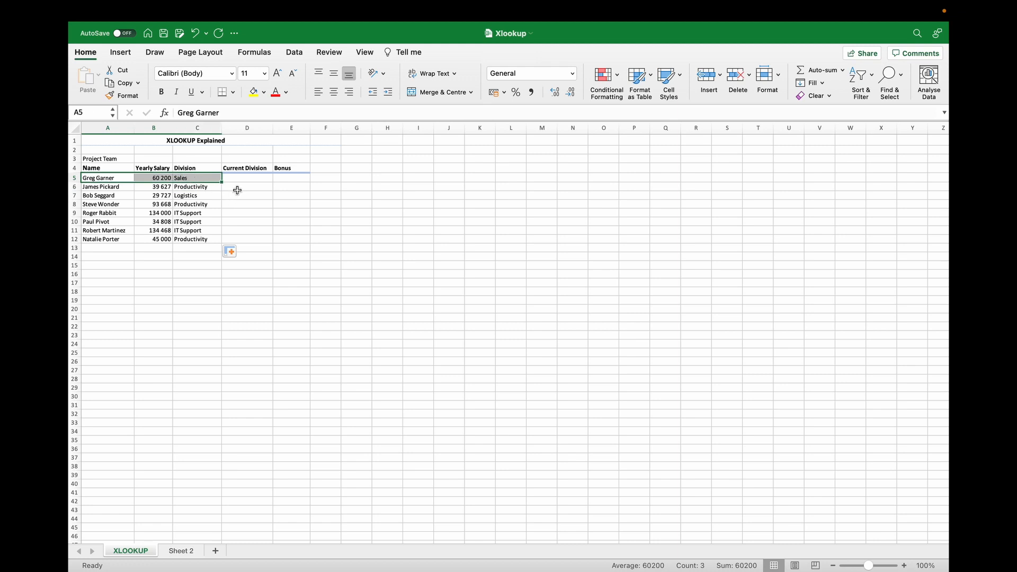
click(235, 179)
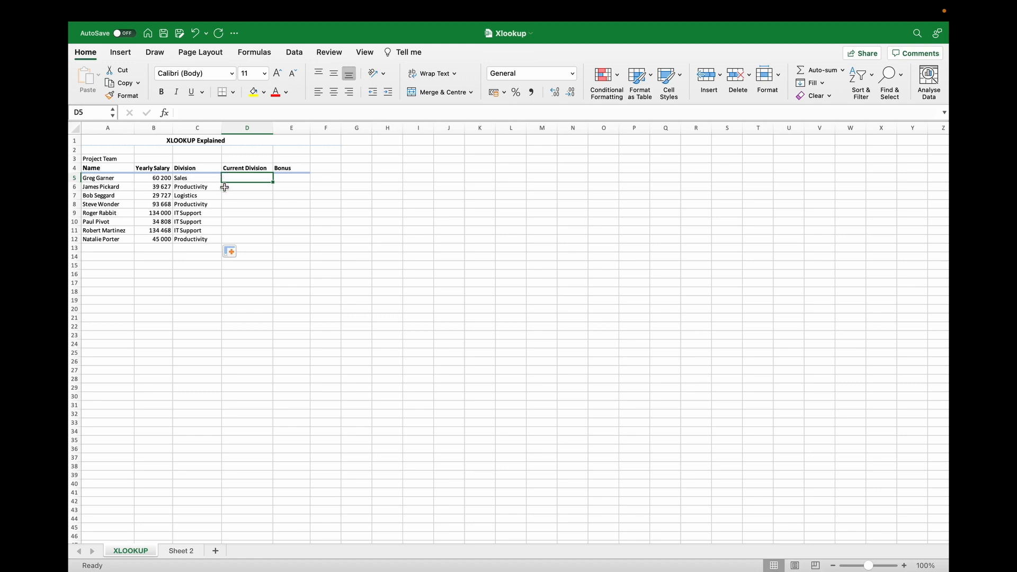
click(182, 551)
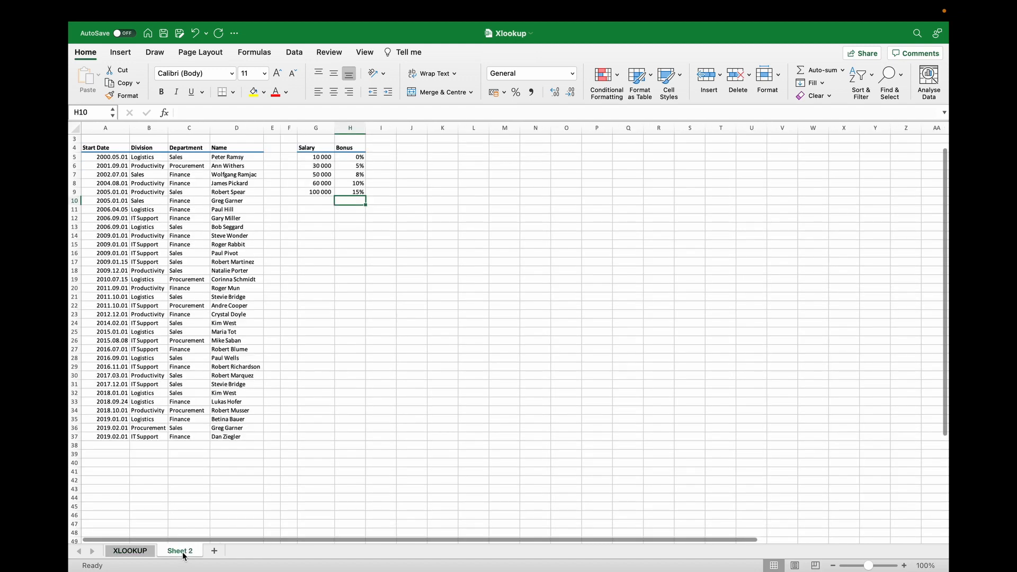
drag(223, 199, 162, 200)
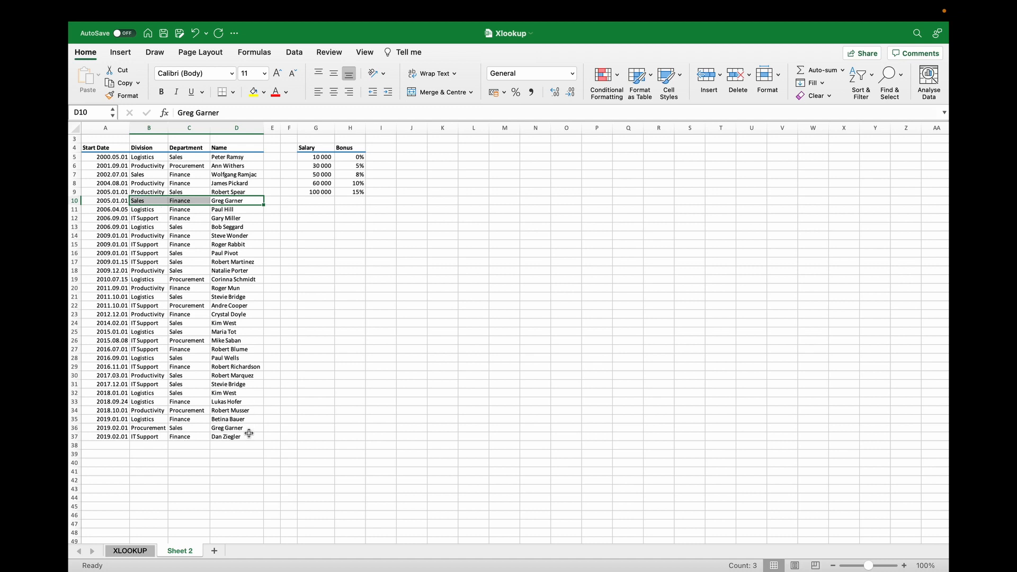
drag(249, 431, 162, 427)
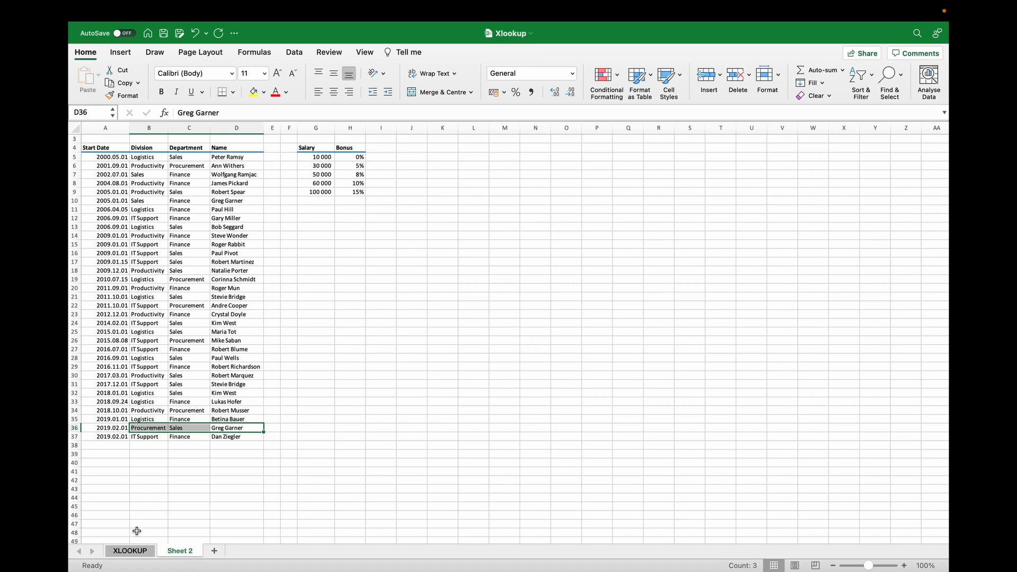
Step: Copy the XLOOKUP formula text from C5 on the XLOOKUP sheet into Current Division cell D5, keeping its references unchanged
click(135, 552)
click(202, 179)
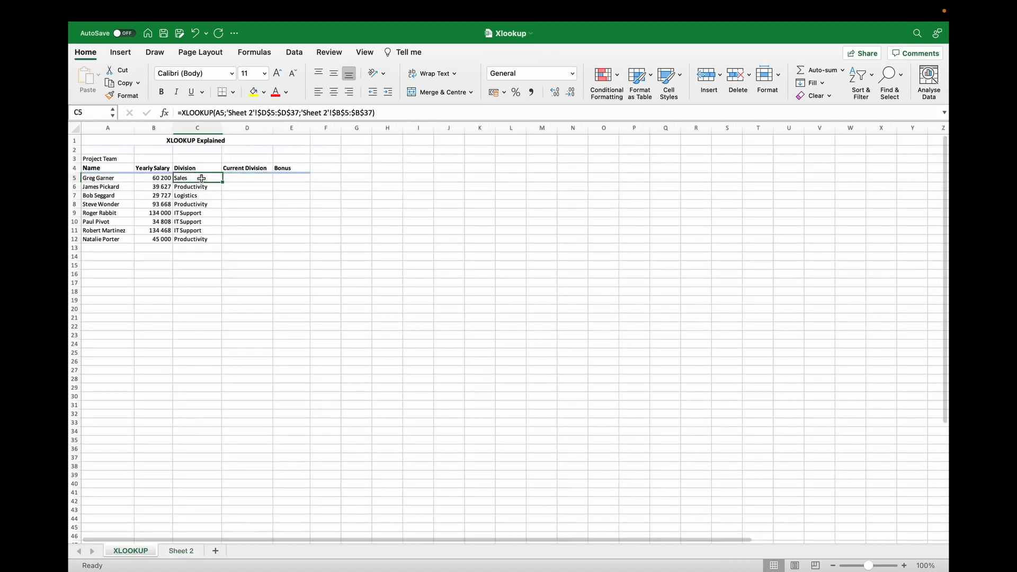
drag(385, 114, 112, 101)
key(ctrl+c)
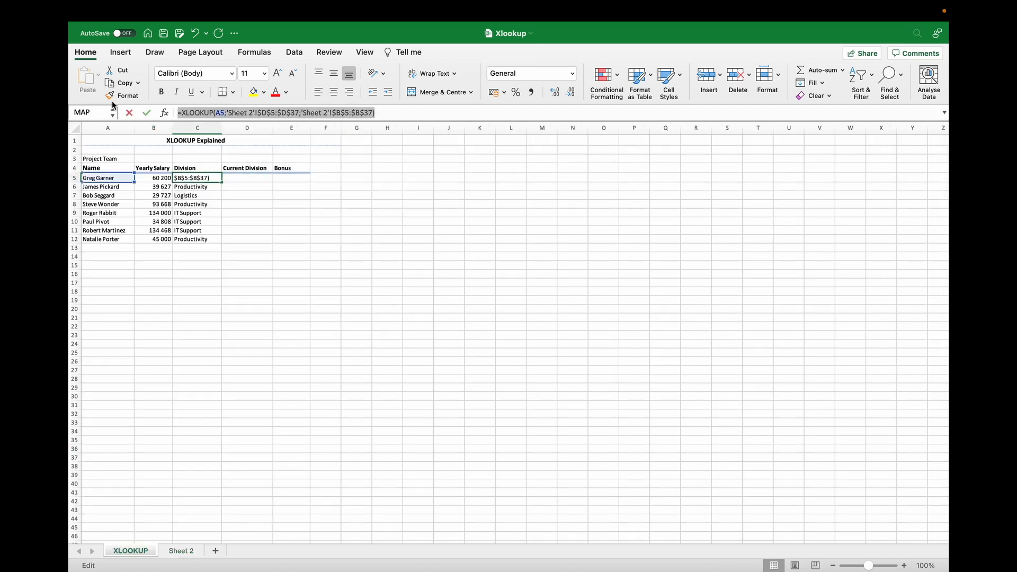
text(=)
click(214, 221)
key(Escape)
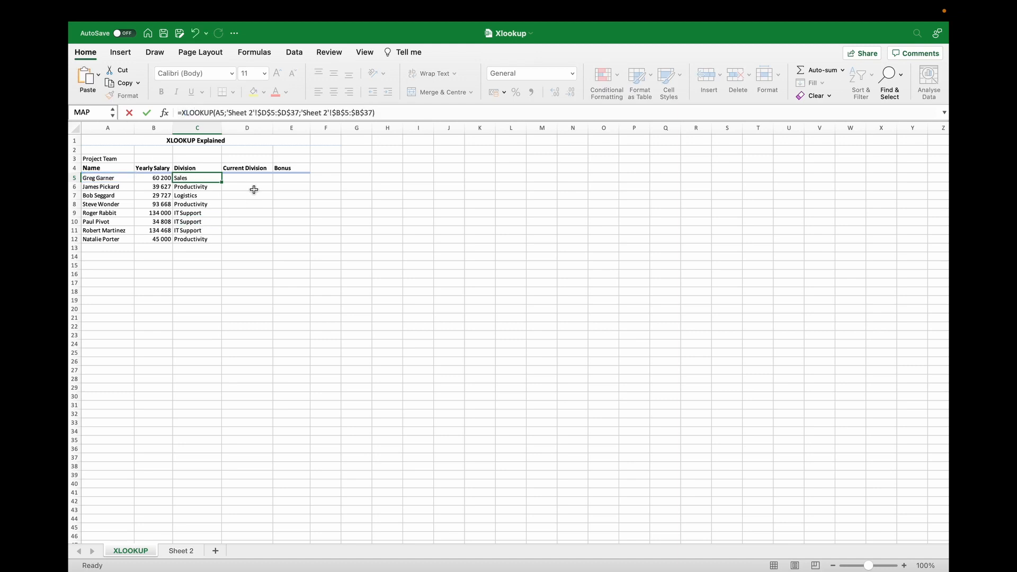
click(247, 179)
click(246, 115)
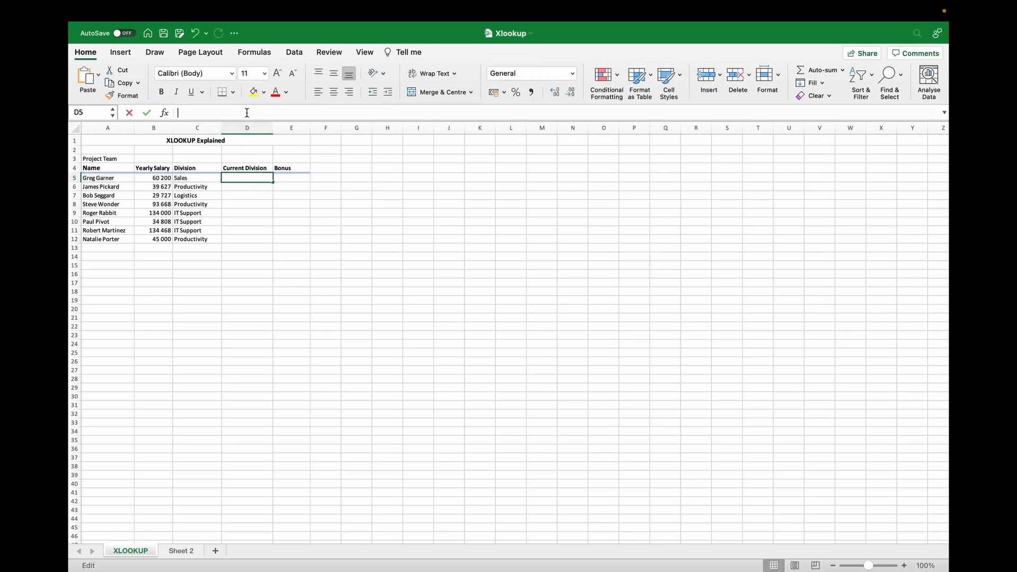
key(ctrl+v)
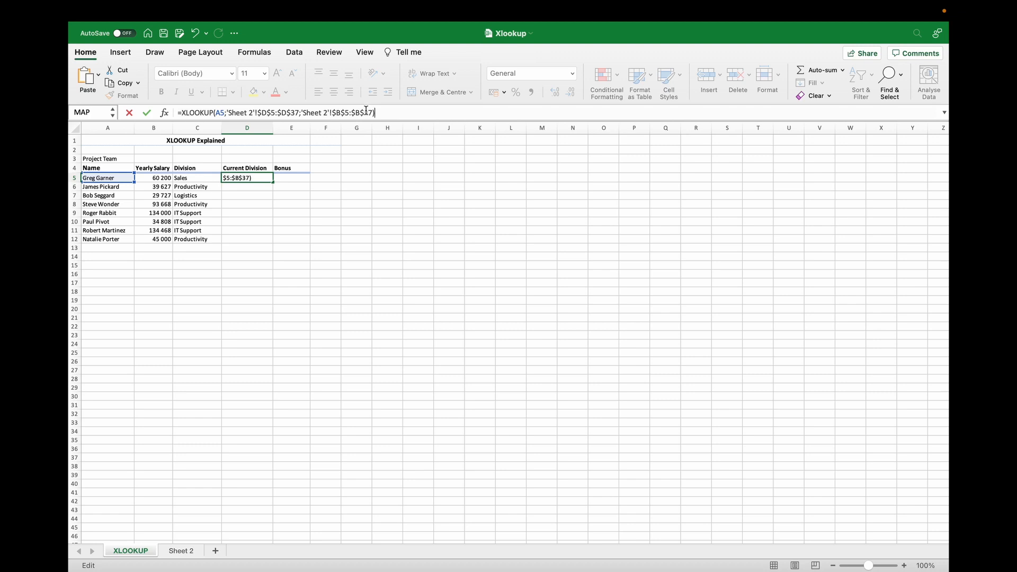
Step: Add search mode -1 (last-to-first) to the D5 formula, skipping the optional arguments before it, and fill it down through D12
click(373, 113)
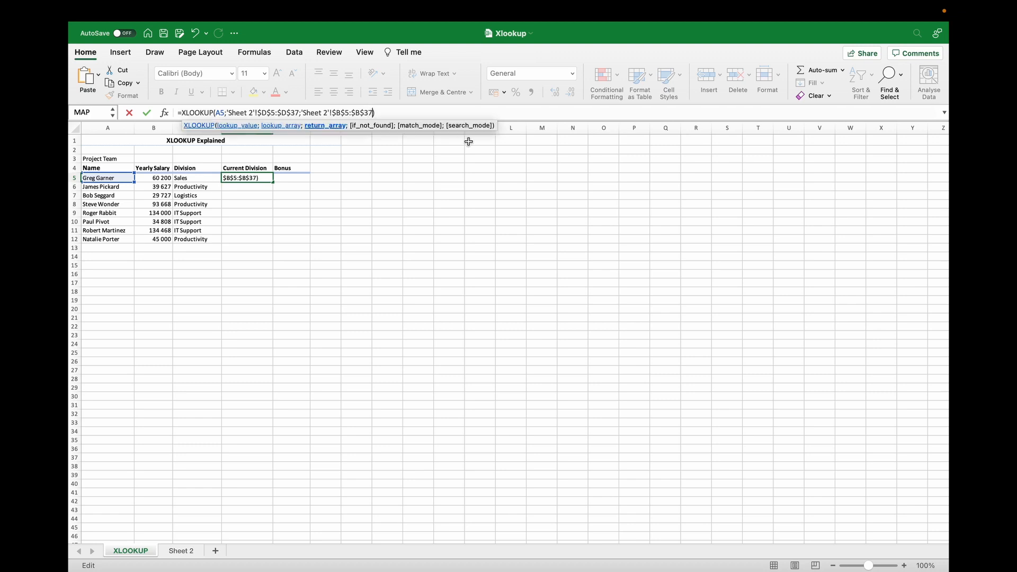
text(;;)
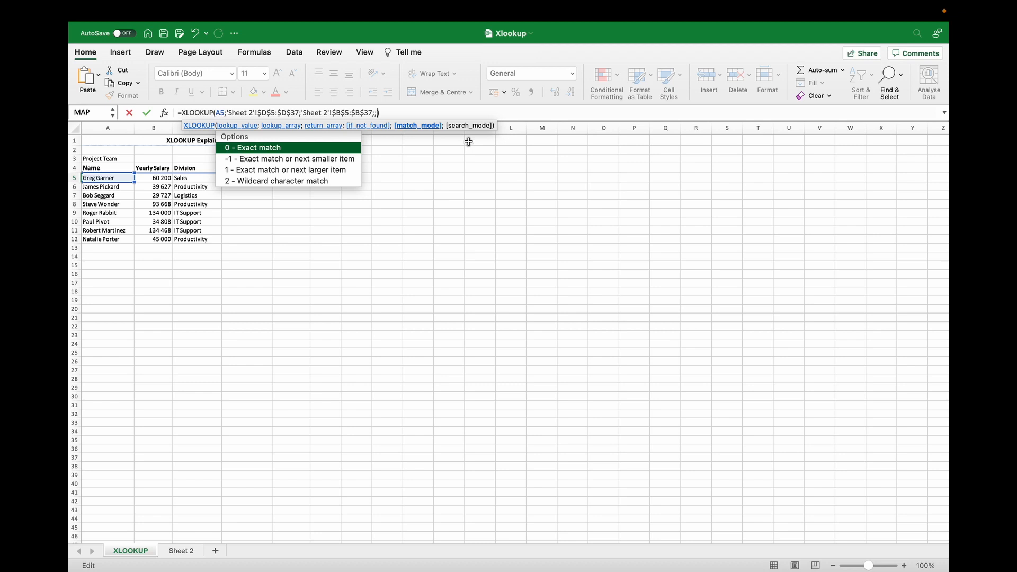
text(;)
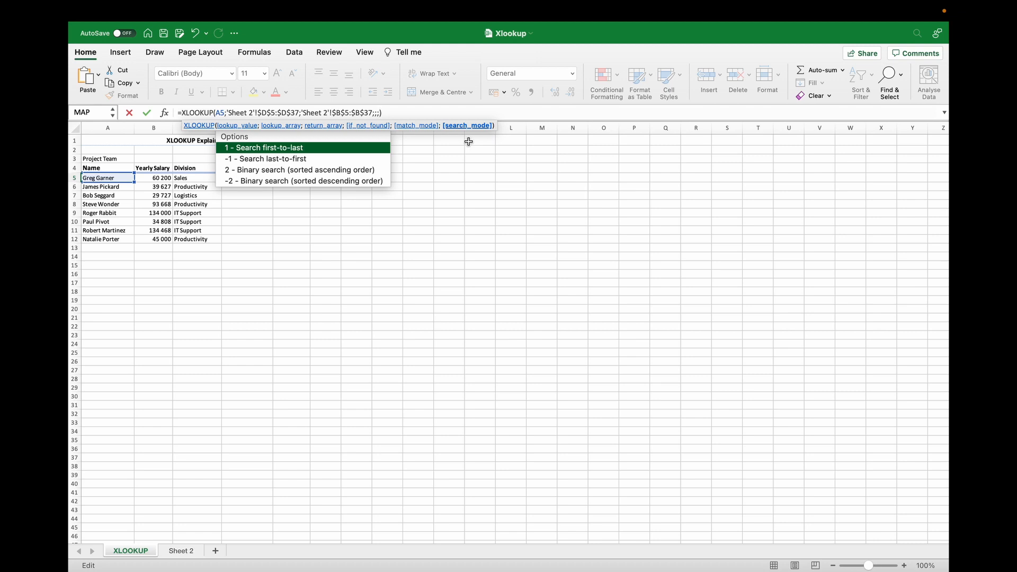
text(-1)
key(Return)
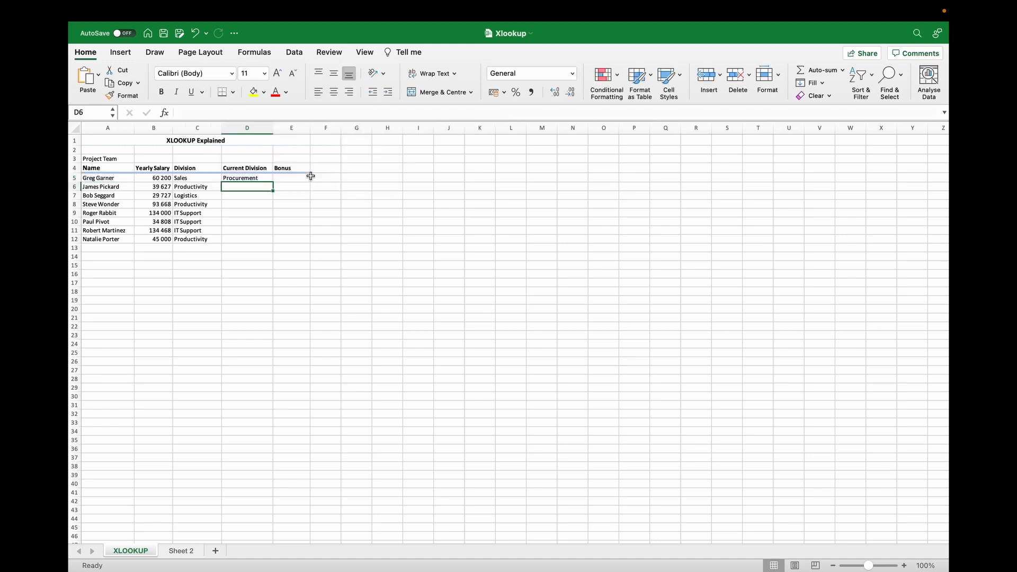
click(258, 180)
double_click(273, 182)
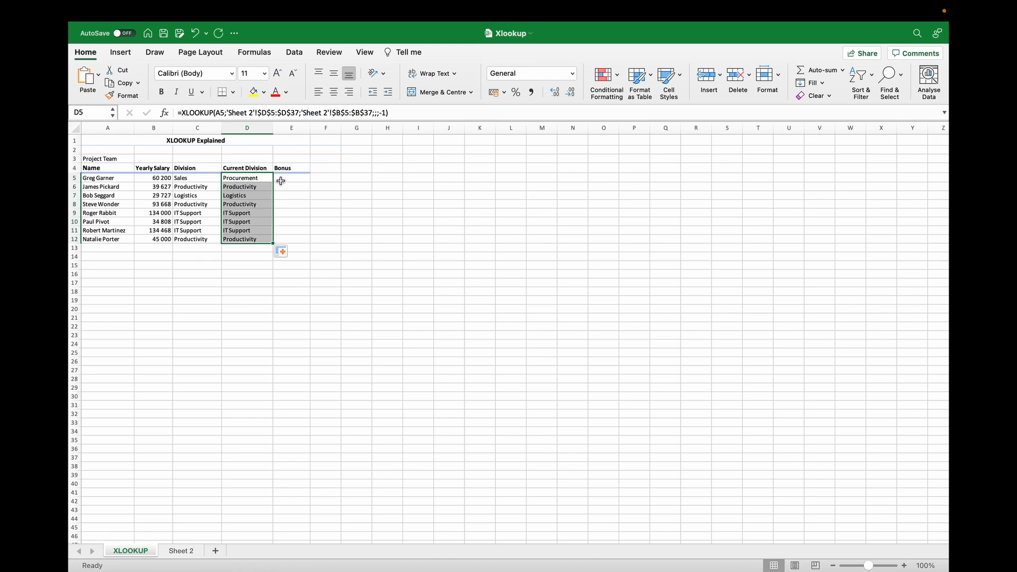
Step: Start an XLOOKUP formula in Bonus cell E5 with B5 as lookup value and the absolute Sheet 2 range $G$5:$G$9 as lookup array
click(287, 178)
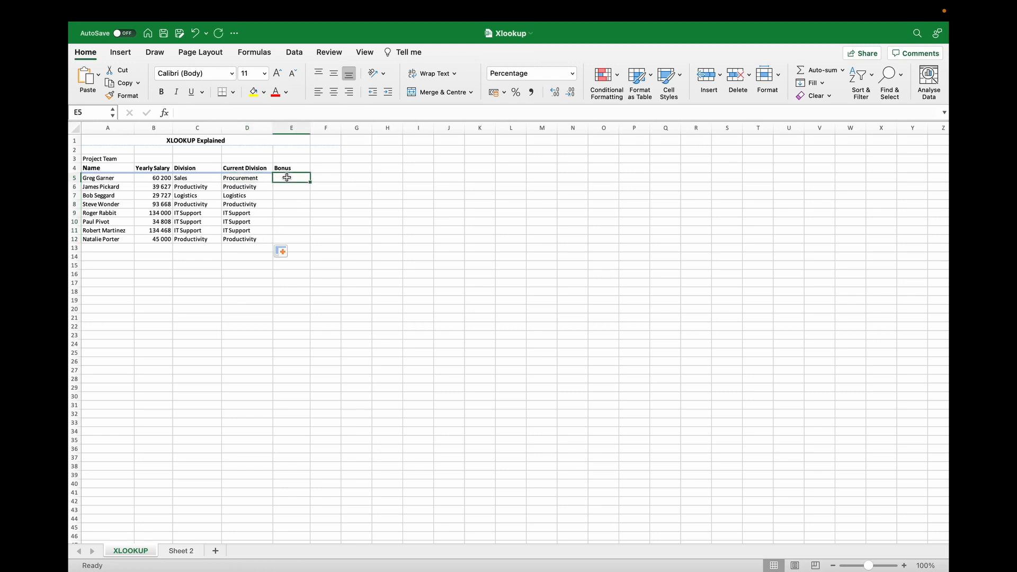
double_click(286, 178)
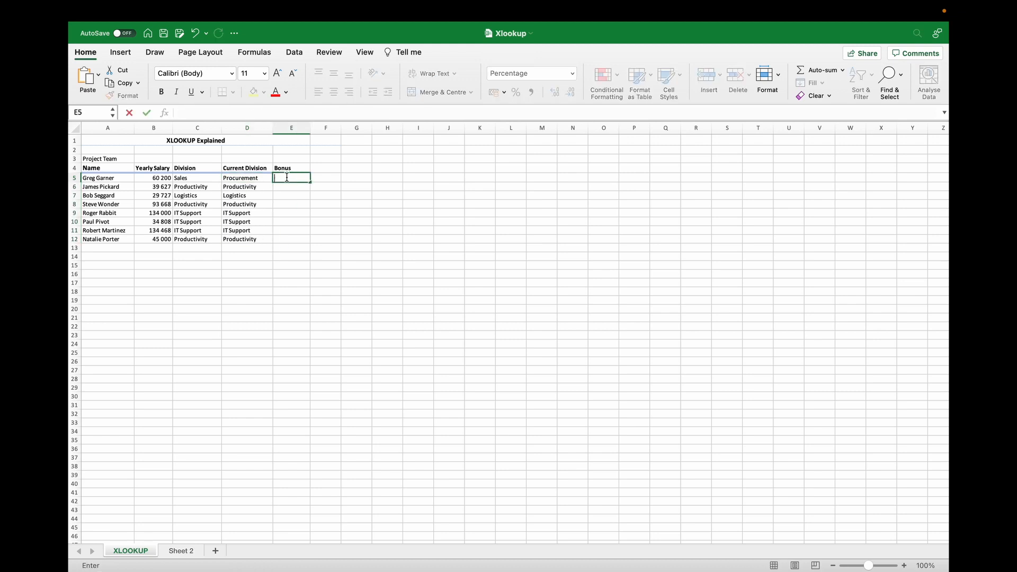
text(=XL)
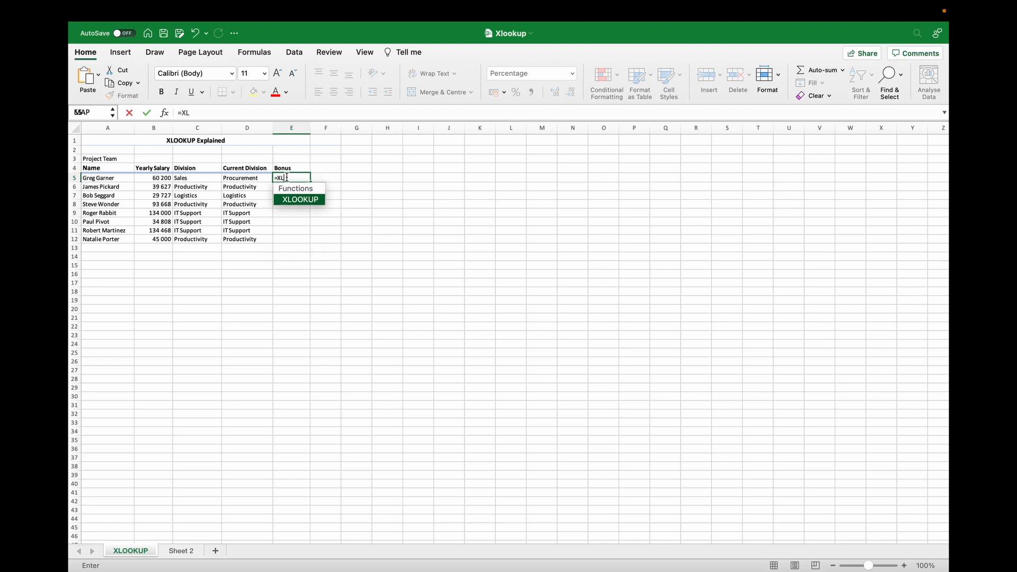
text(OOKUP()
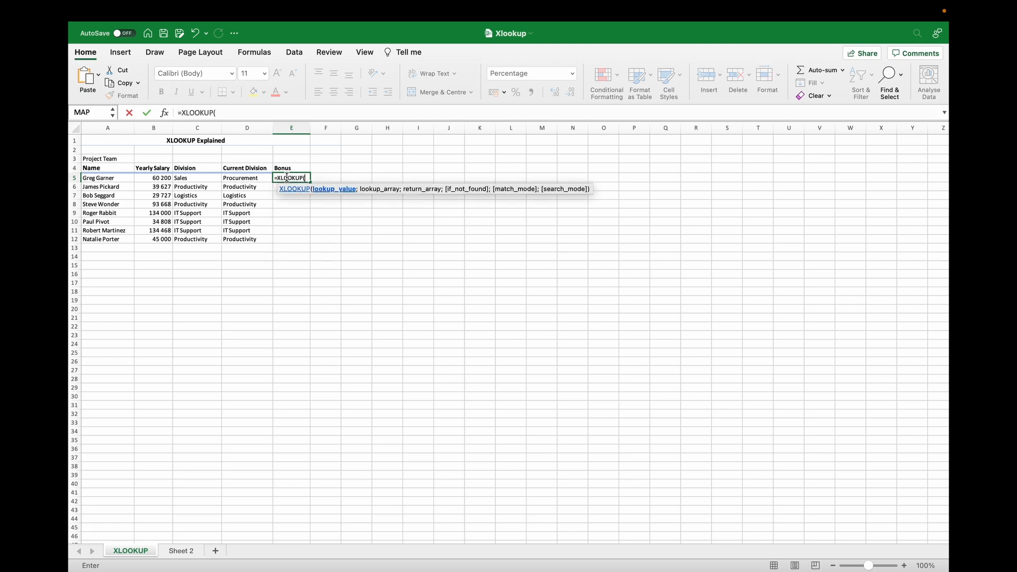
click(146, 178)
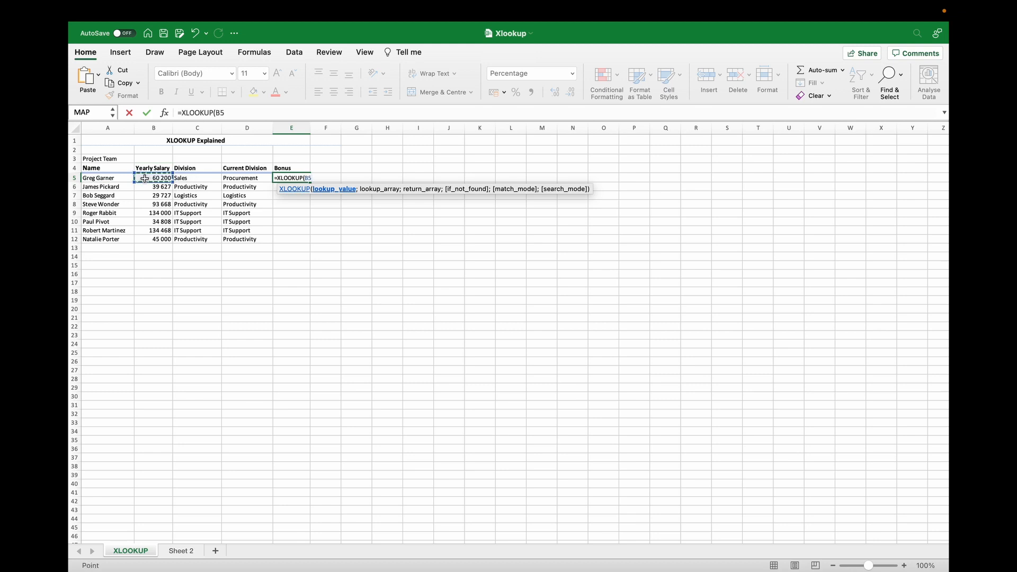
text(;)
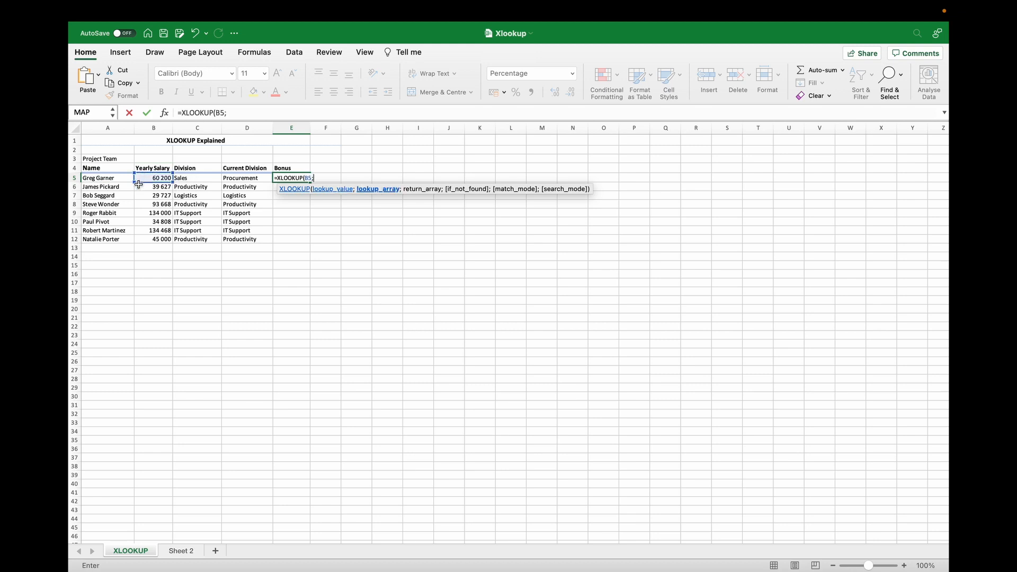
click(180, 551)
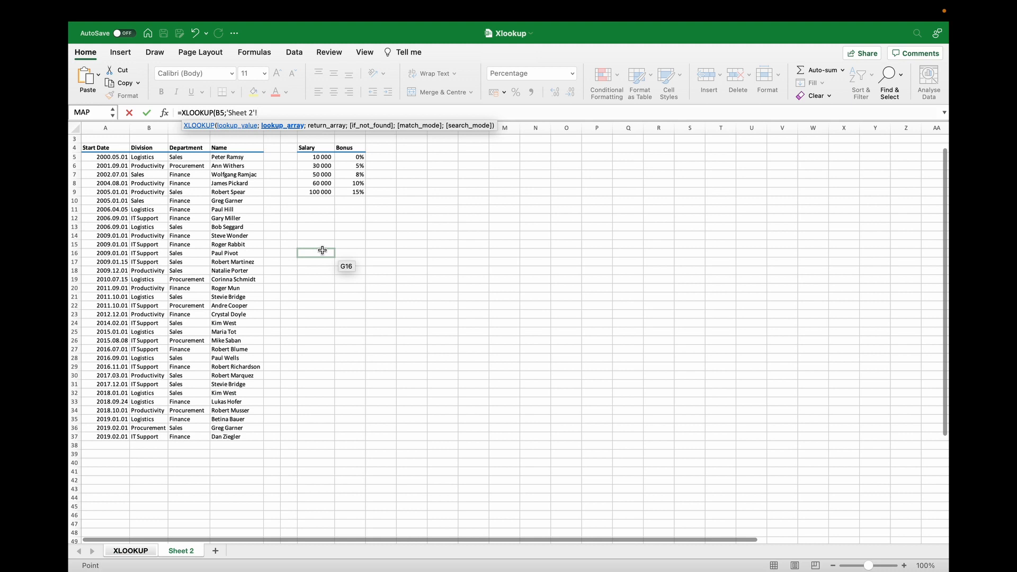
drag(317, 158, 319, 189)
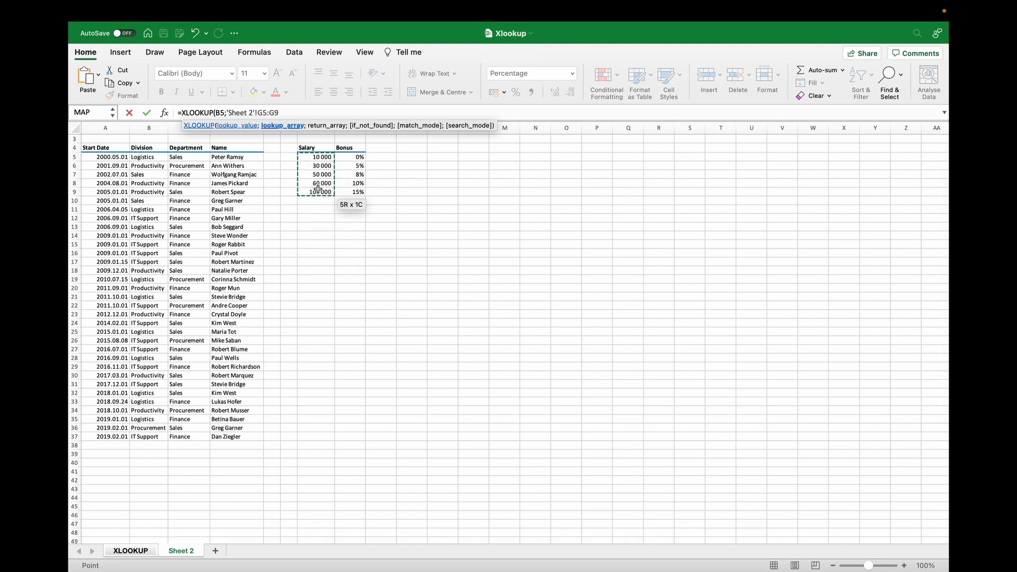
key(F4)
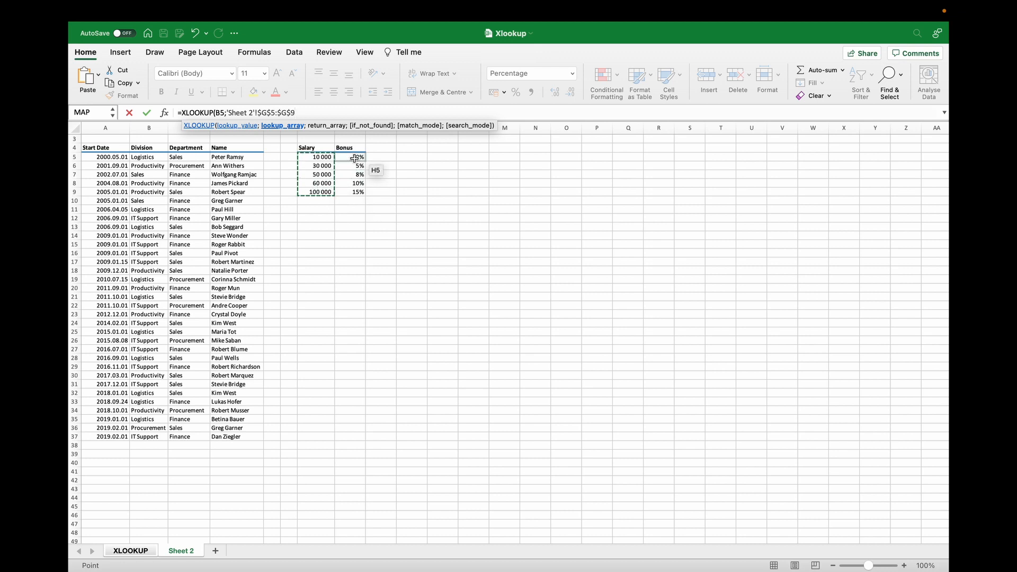
text(;)
Step: Complete the E5 formula with absolute return array $H$5:$H$9 on Sheet 2, no not-found argument and match mode -1 (exact match or next smaller item)
drag(354, 158, 355, 192)
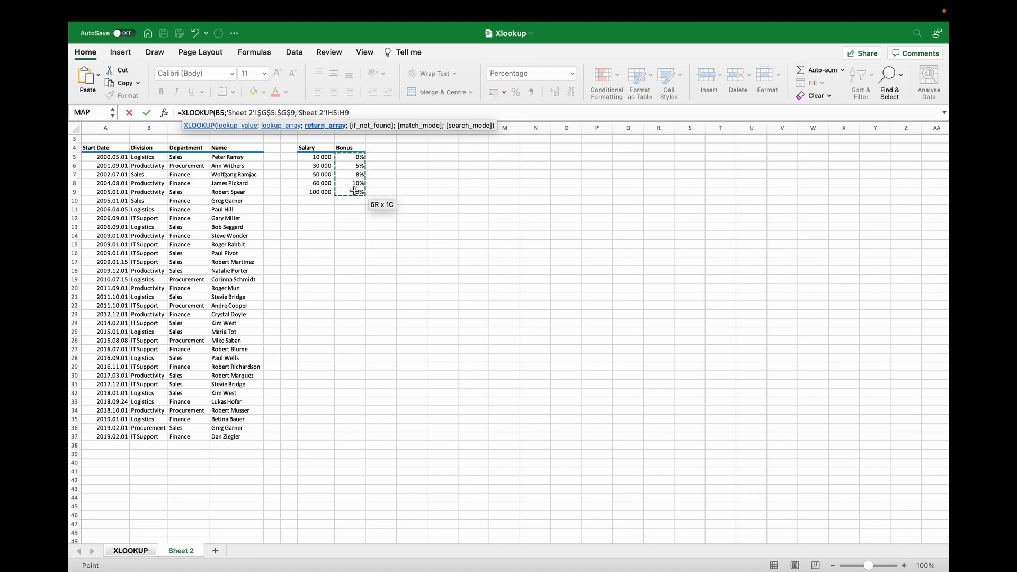
key(F4)
text(;;)
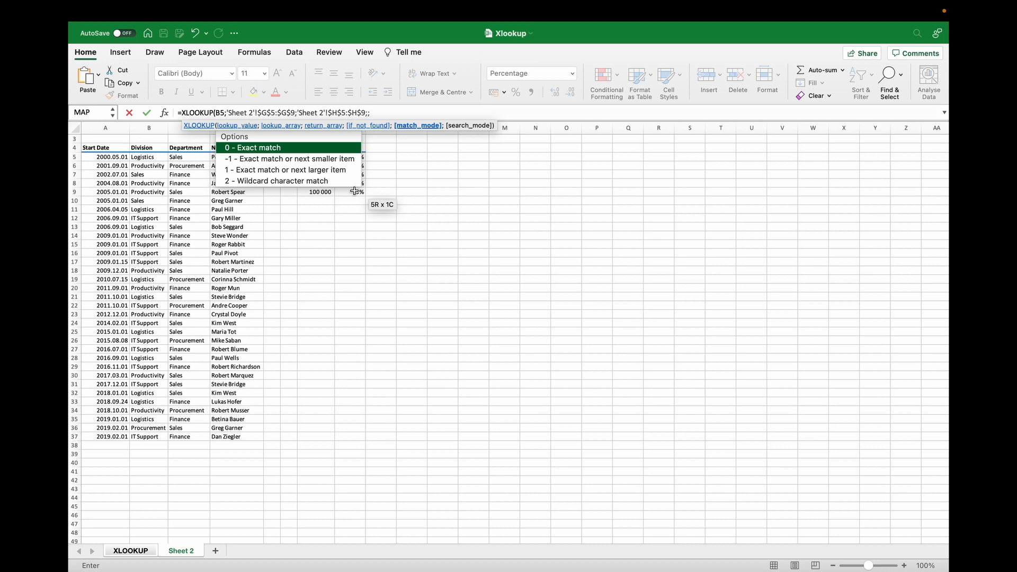
text(-1))
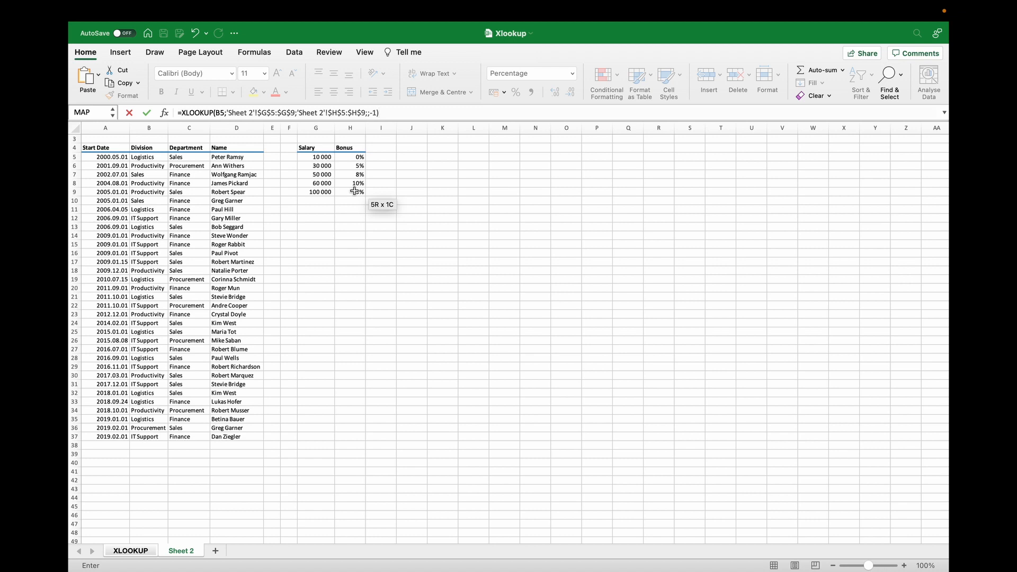
key(Return)
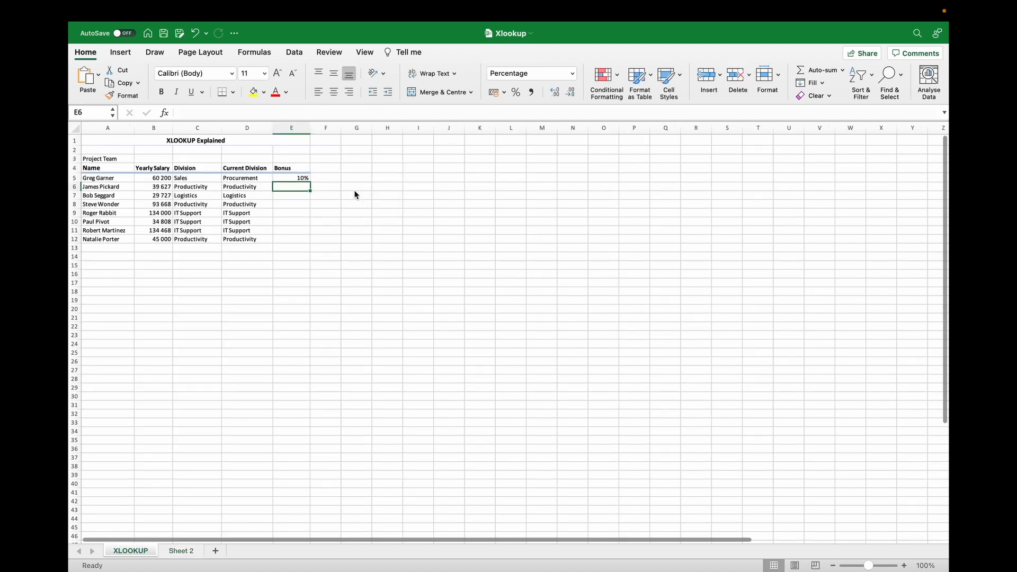
Step: Fill the Bonus formula from E5 down through E12
click(305, 180)
double_click(310, 182)
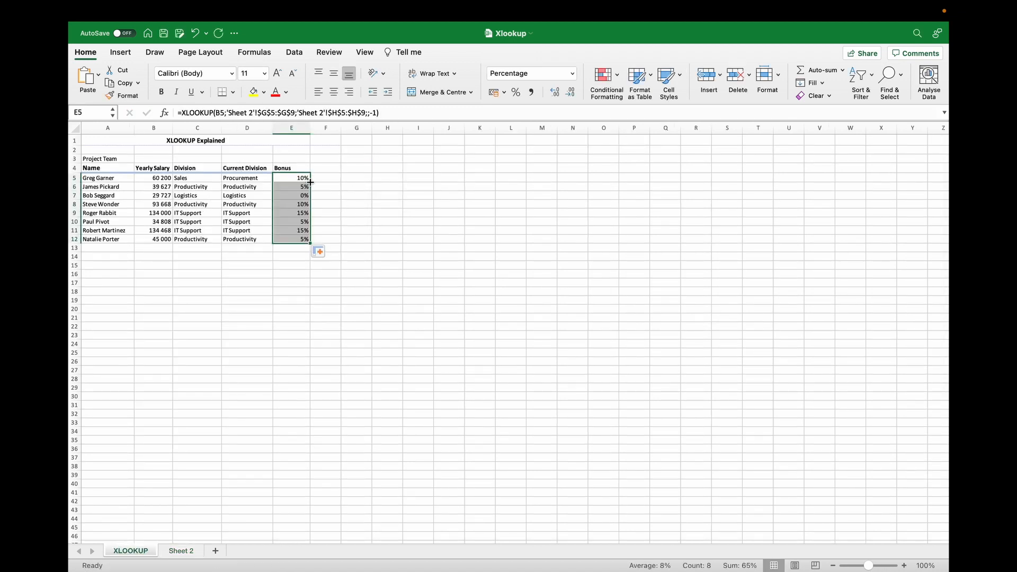
click(324, 178)
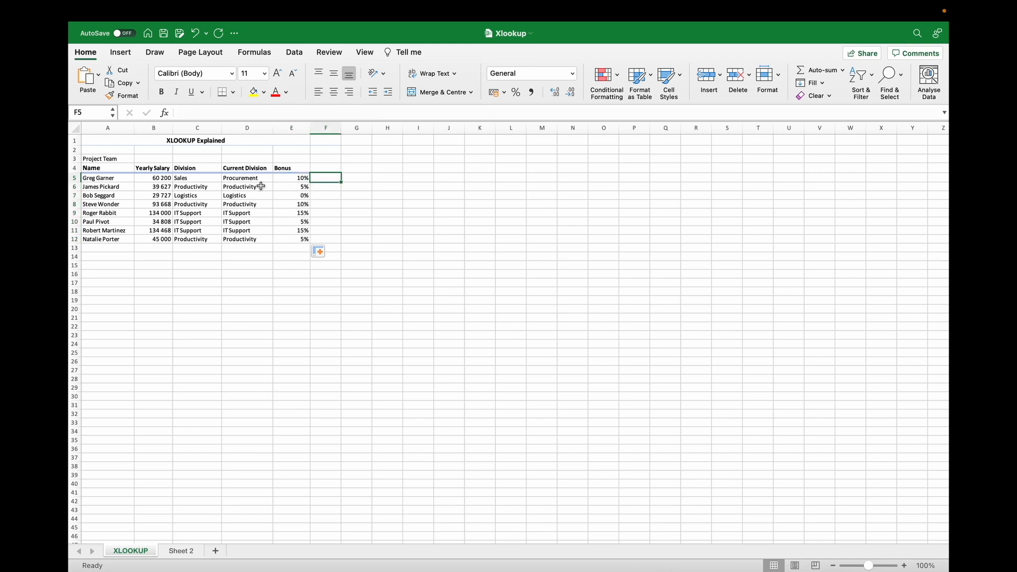
Step: Check the first team member's salary and bonus in row 5 against the Salary and Bonus table on Sheet 2
drag(97, 178, 283, 178)
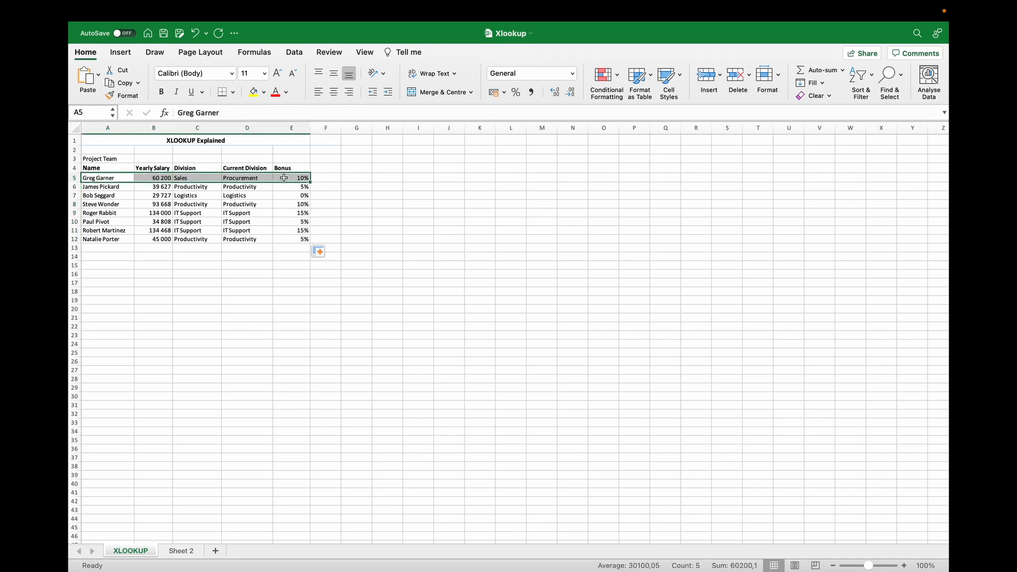
click(299, 178)
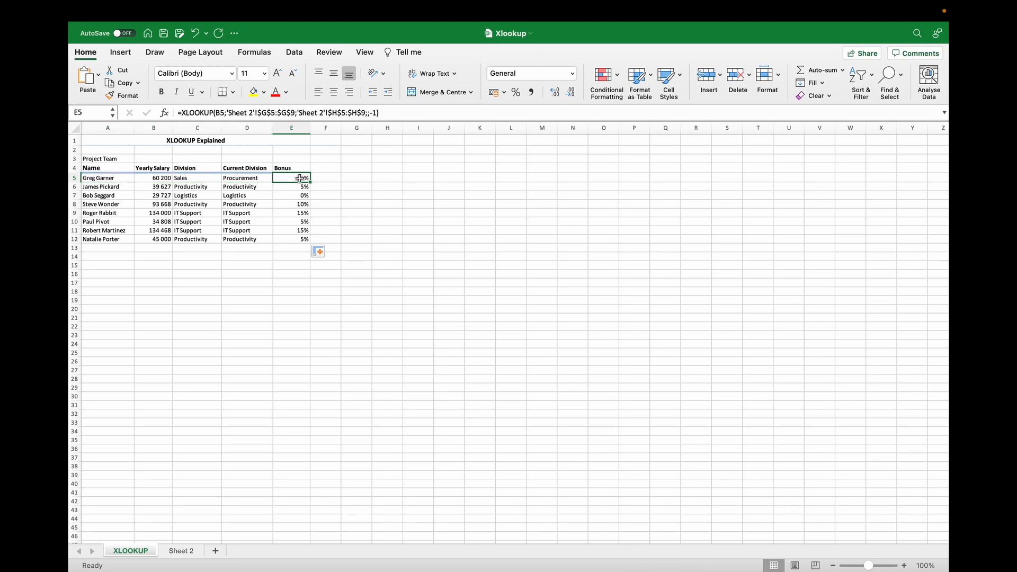
click(183, 551)
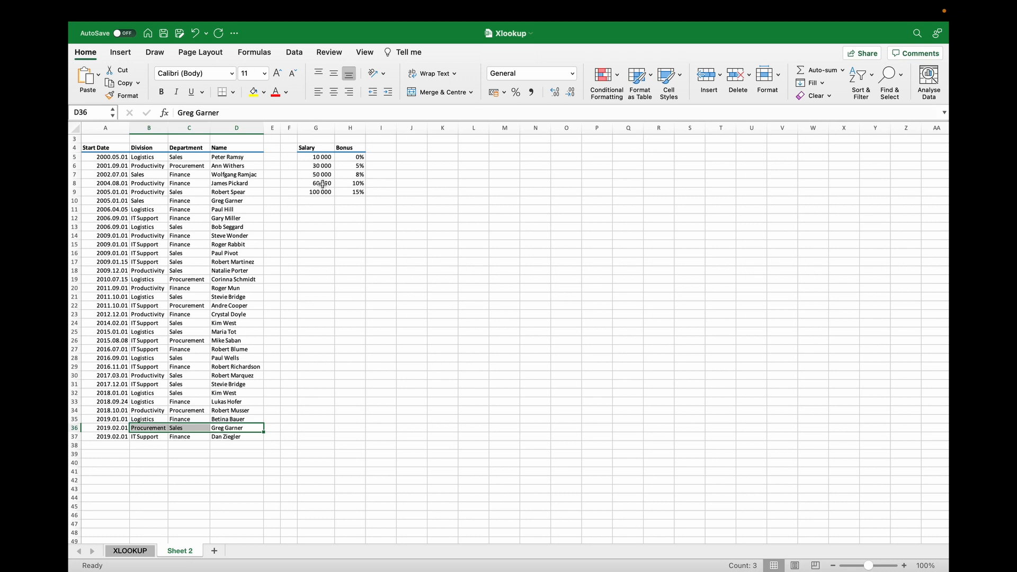
click(142, 555)
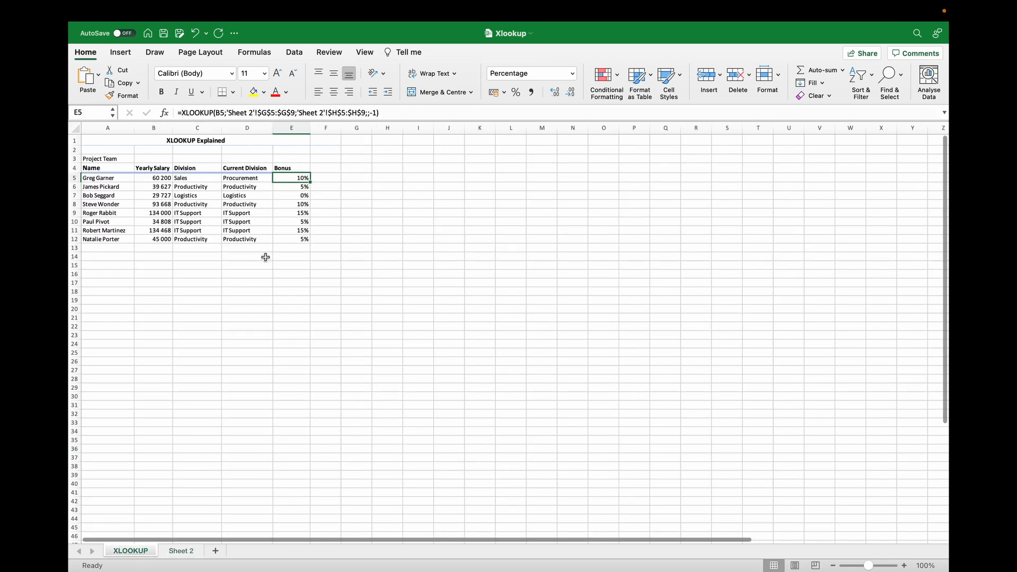
Step: Change the match mode in the E5 Bonus formula to 1 (exact match or next larger item)
double_click(372, 113)
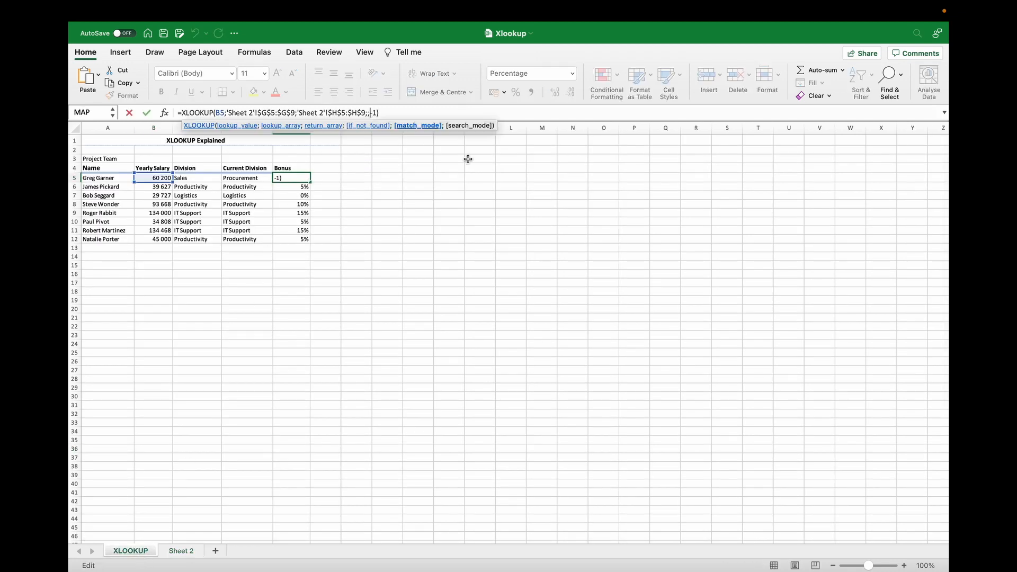
text(1)
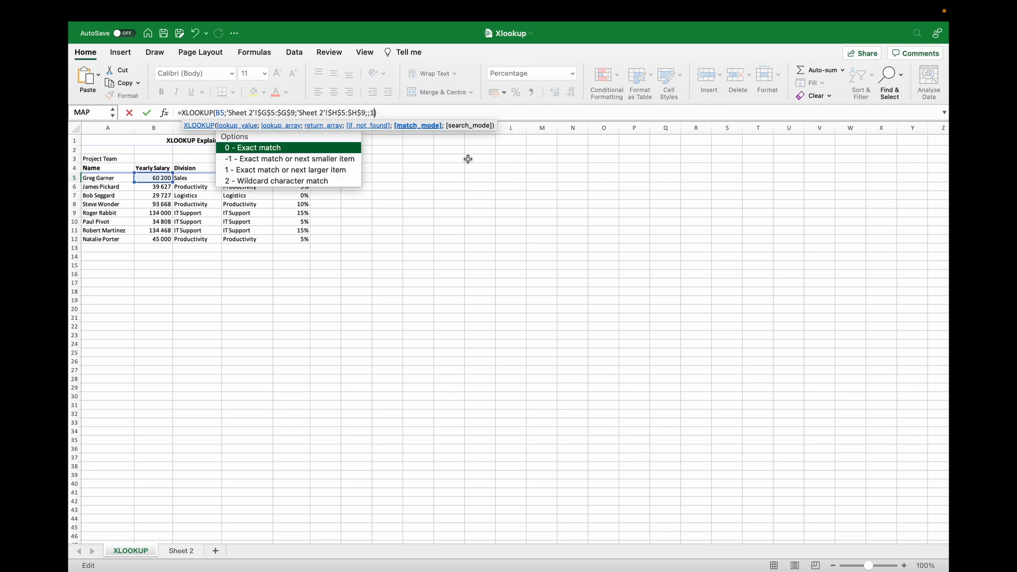
key(Return)
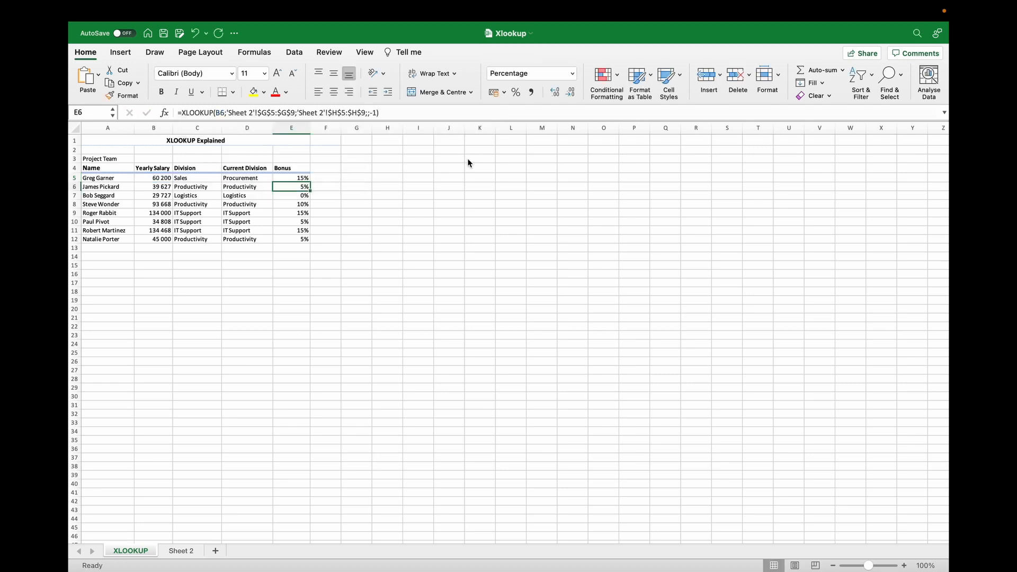
Step: Set the match mode in the E5 Bonus formula back to -1 (exact match or next smaller item)
click(295, 179)
click(372, 113)
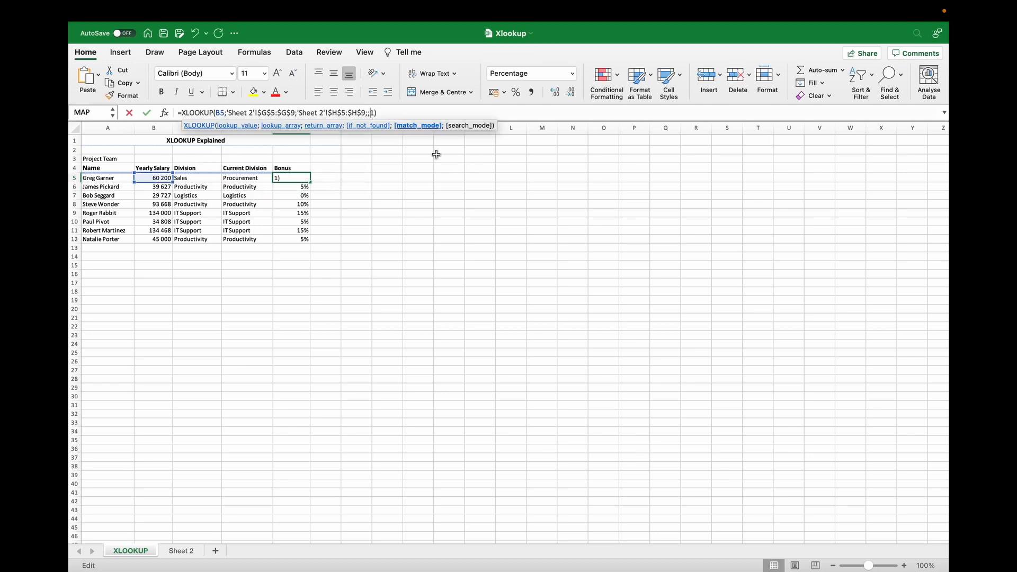
text(-)
key(Return)
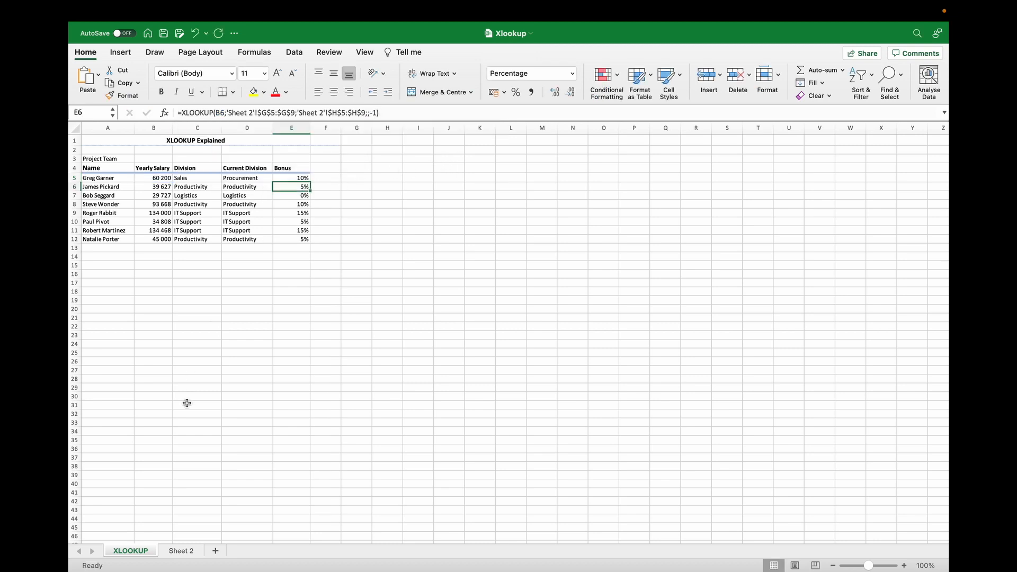
Step: Examine the order of the Salary and Bonus rows in G5:H9 on Sheet 2 and return to the XLOOKUP sheet
click(183, 550)
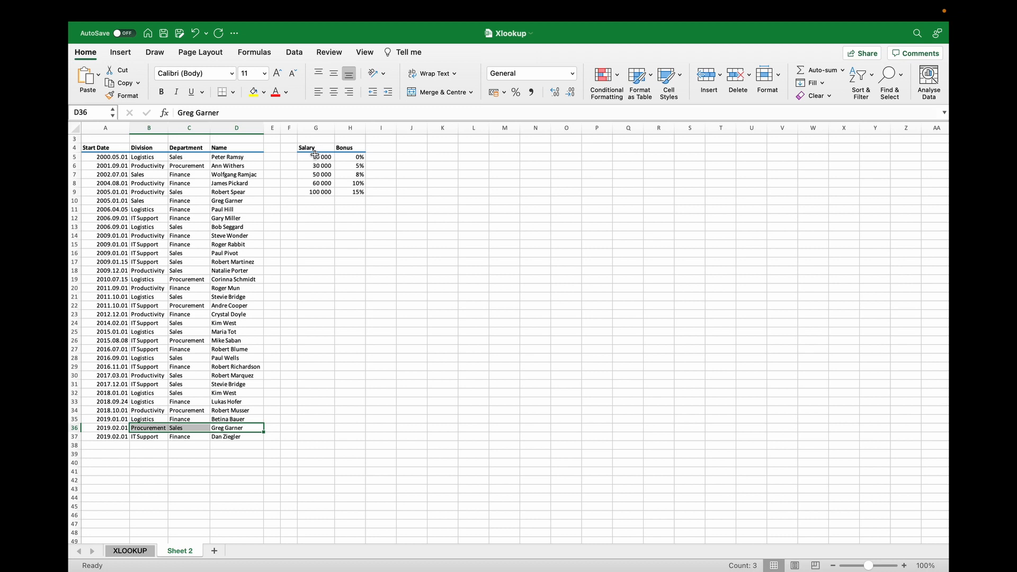
drag(315, 154, 357, 192)
click(408, 192)
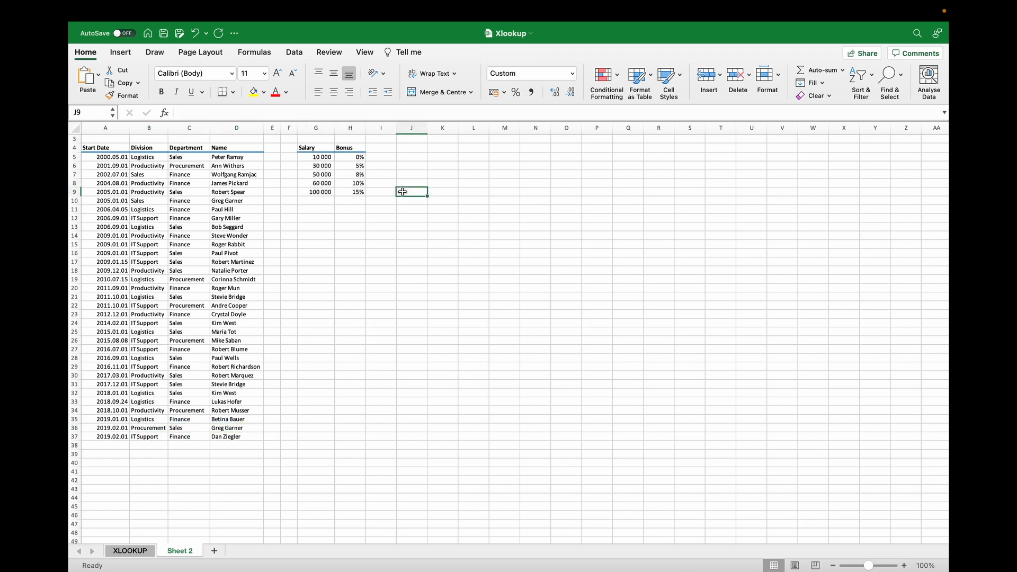
click(326, 192)
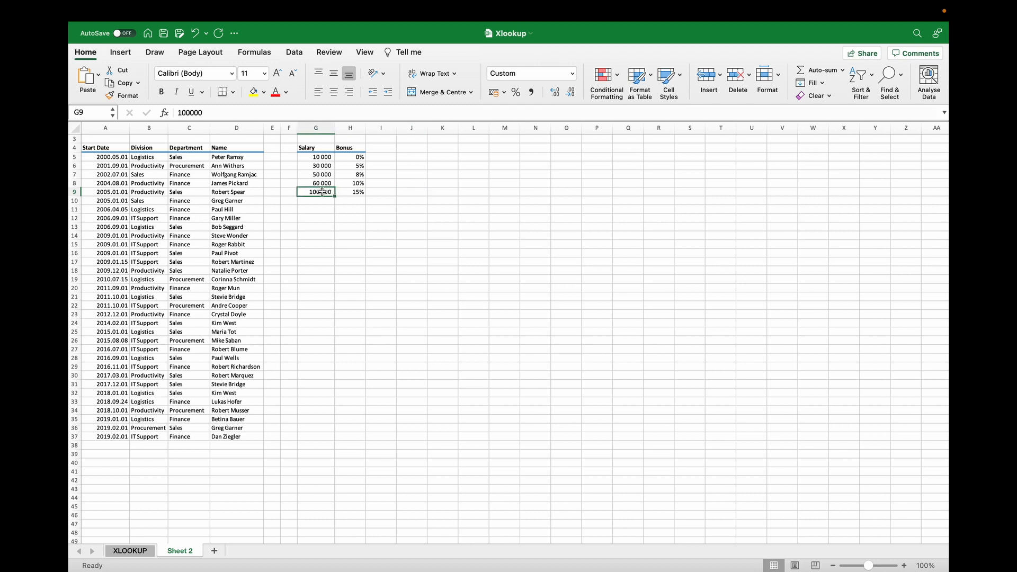
drag(321, 191, 347, 168)
click(389, 182)
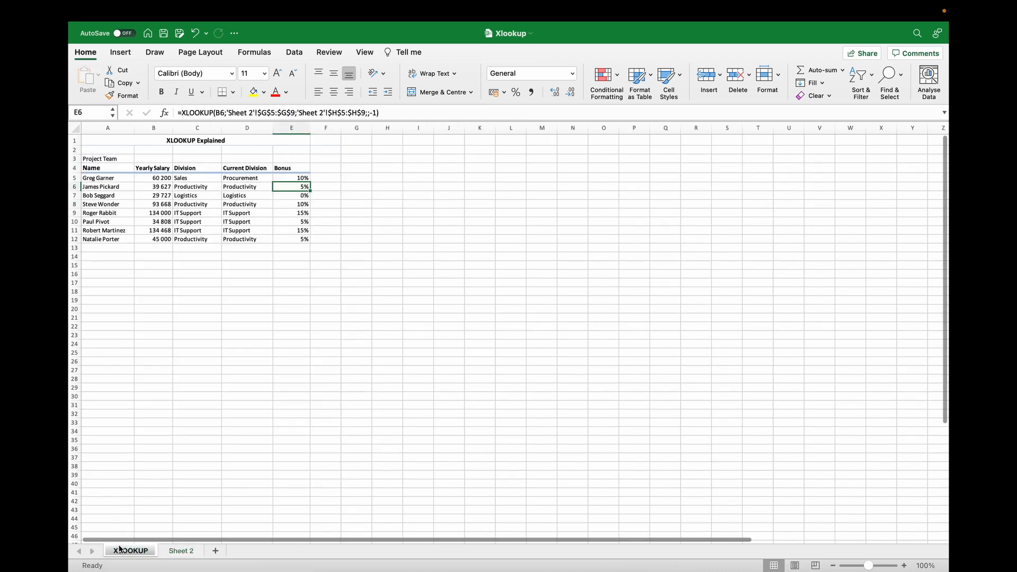
click(123, 551)
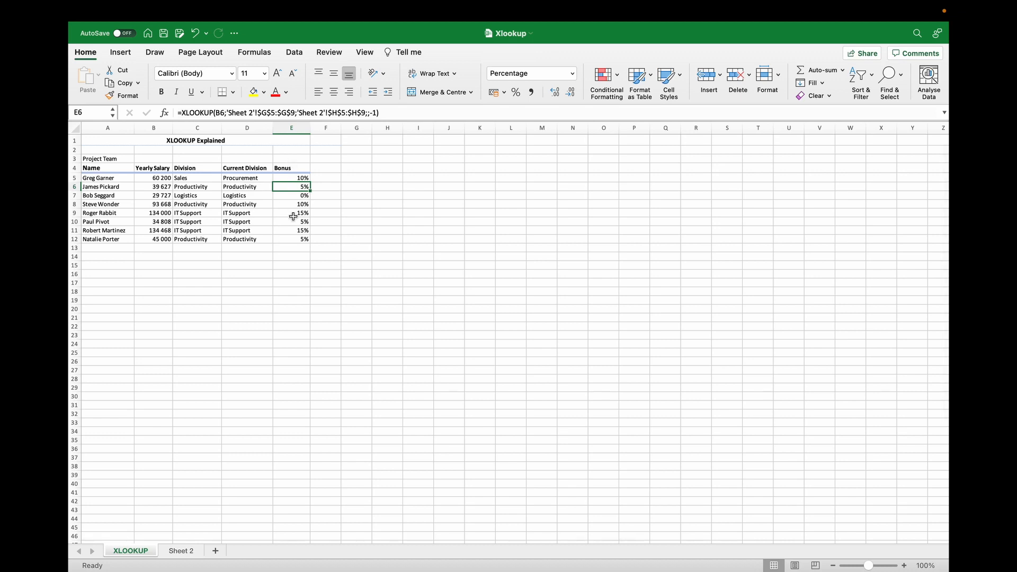